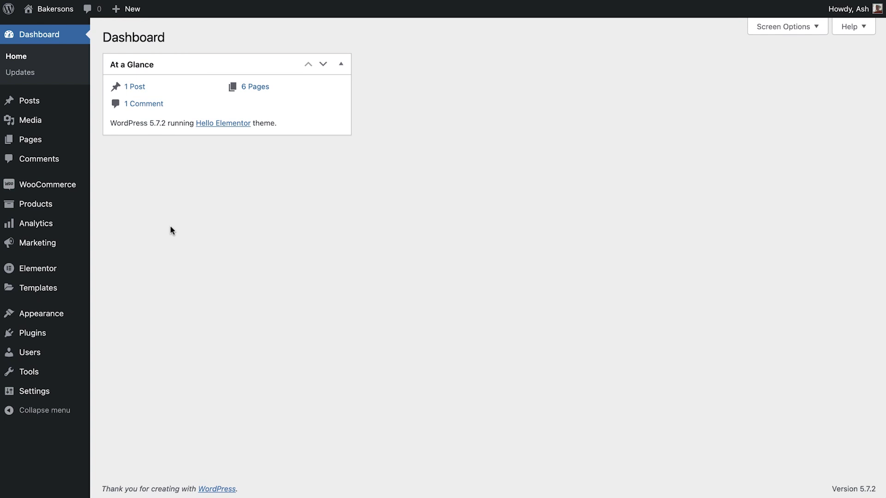
- Open a blank Add new product page from the Products menu
mouse_move(75, 208)
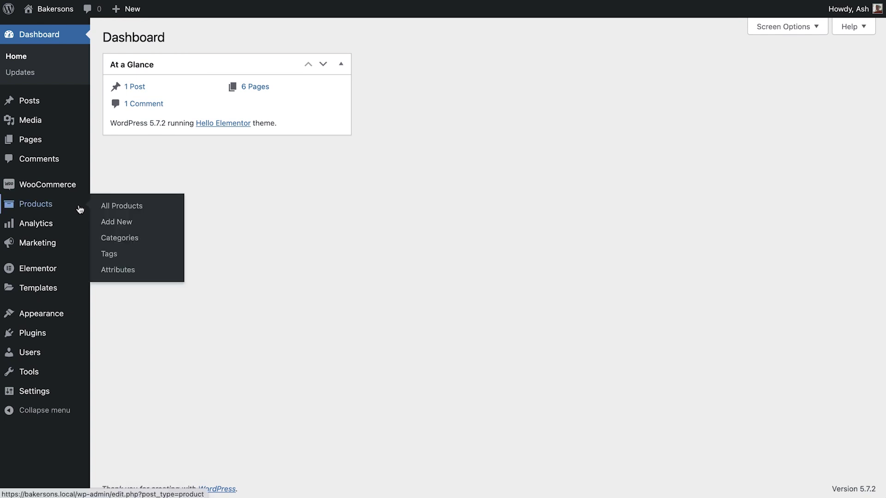
click(129, 228)
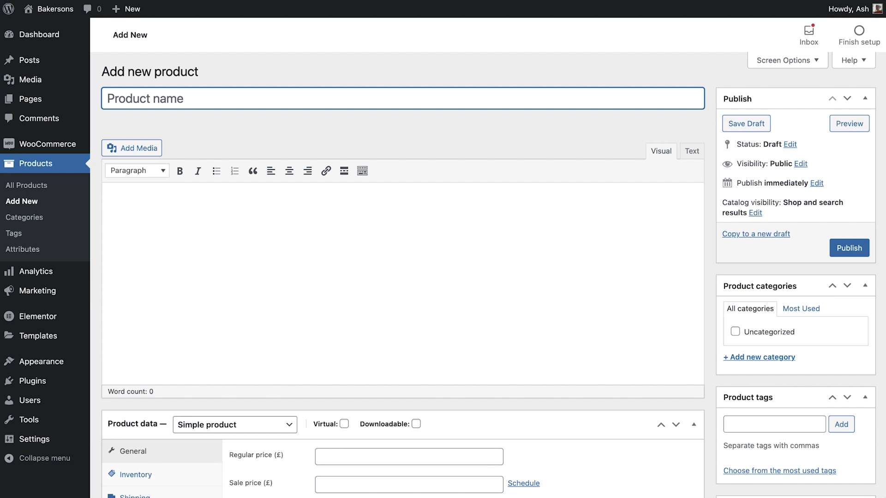
- Name the product 'French Baguette' and paste its two-paragraph description
click(172, 102)
text(French Baguette)
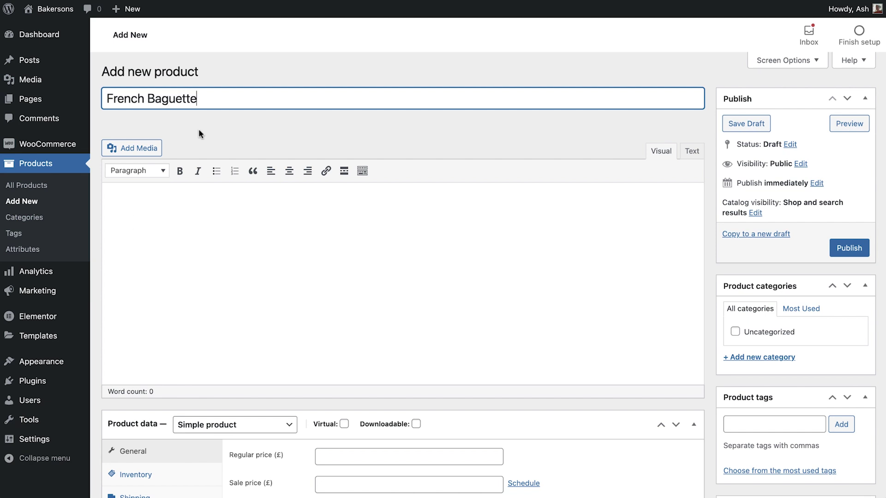
click(199, 130)
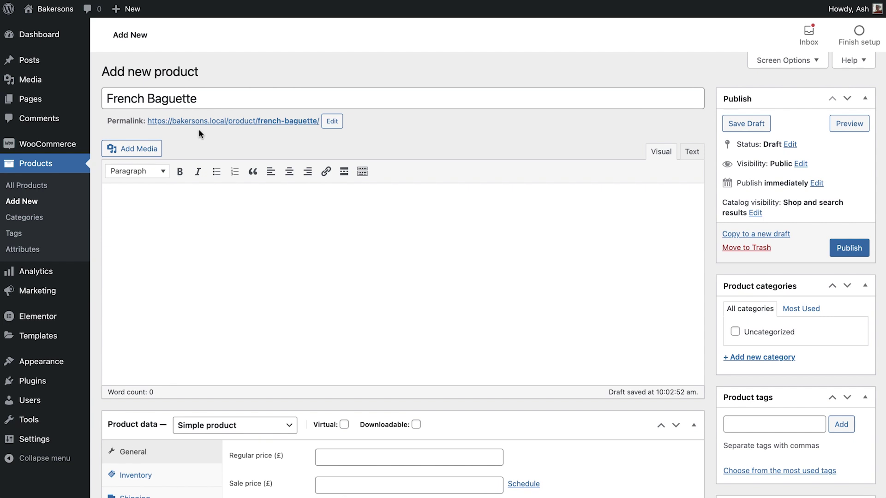
click(161, 212)
text(Baked in a steam oven, this traditional crusty golden brown bread is the perfect accompaniment to any meal. Or enjoy it as a snack, dipped in a little olive oil or soft cheese. Baguettes are best enjoyed within one day of purchase; or keep them fresh, wrapped tightly and stored in the freezer. Defrost at room temperature, and gently heat it in the oven, straight before serving.)
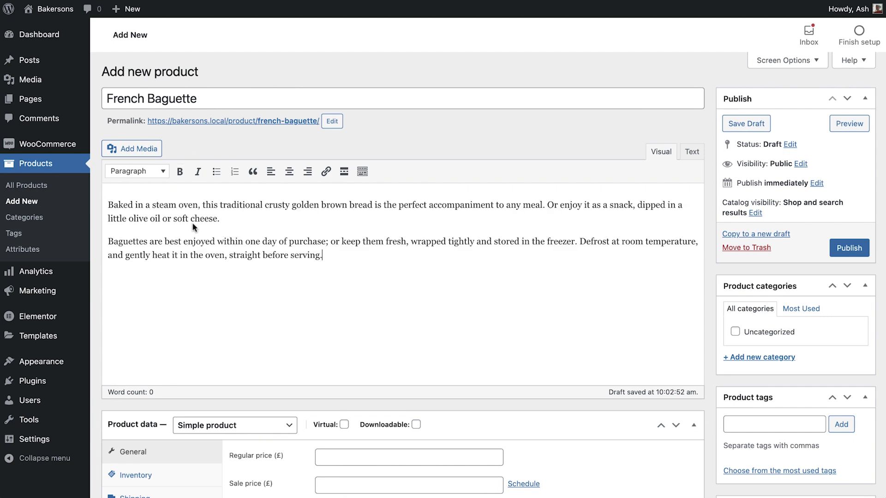
- Try bold on 'steam oven' and centre/right alignment, then revert to plain left-aligned text
drag(152, 205, 199, 205)
click(180, 172)
click(180, 172)
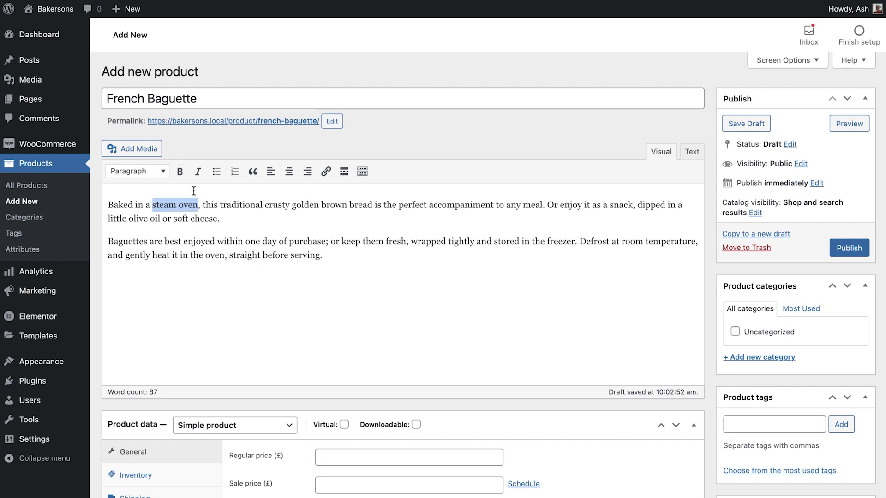
click(231, 218)
drag(333, 254, 109, 205)
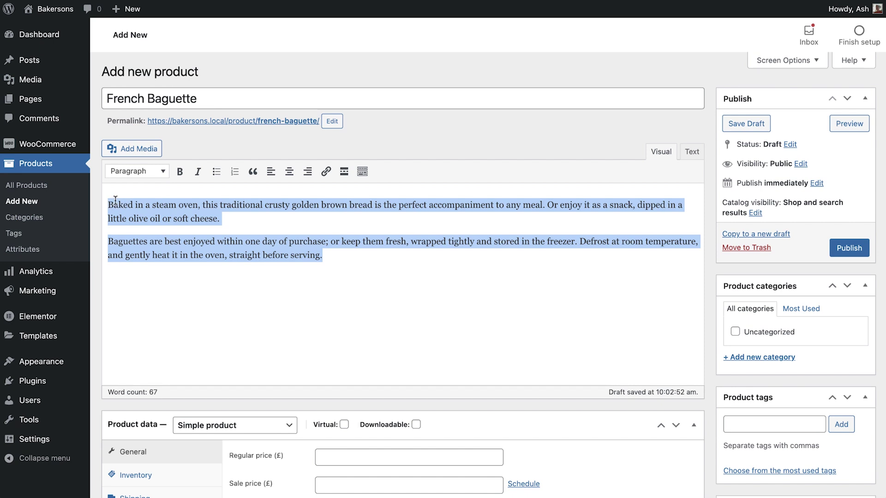
click(289, 171)
click(308, 171)
click(271, 172)
click(379, 262)
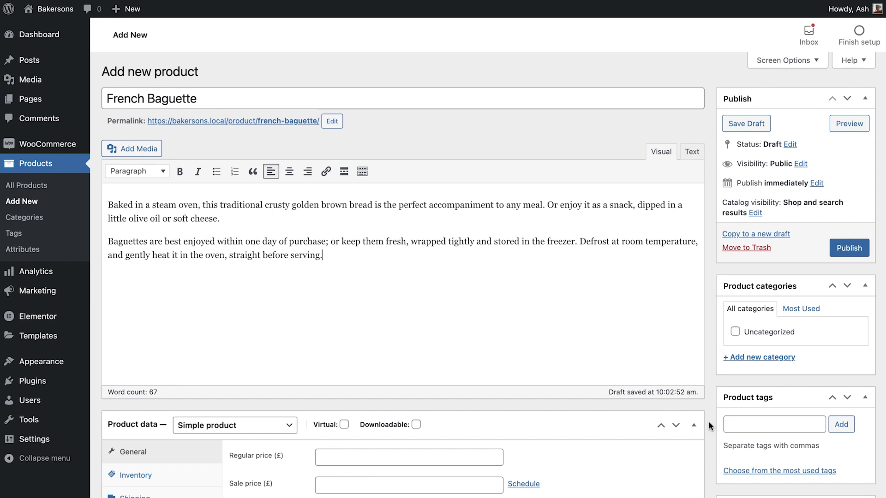
- Paste 'Crusty traditional French loaf; vegan' as the short description
scroll(709, 425, down, 5)
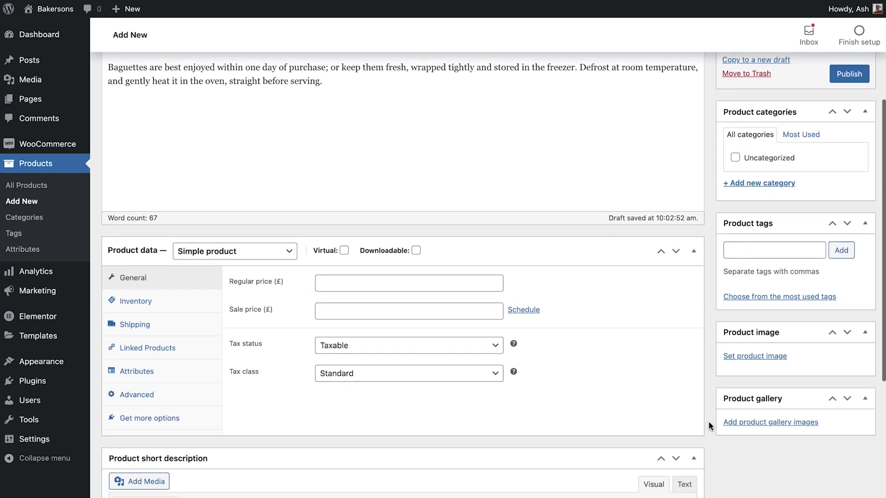
scroll(709, 425, down, 3)
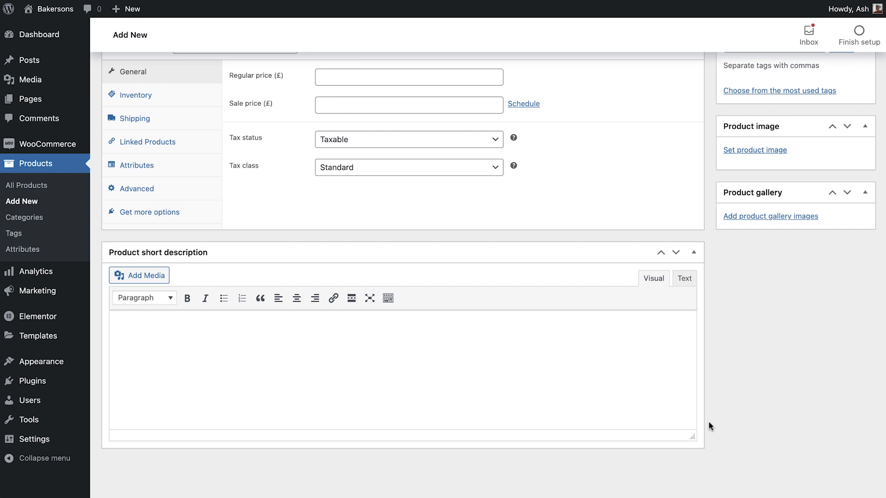
click(677, 395)
text(Crusty traditional French loaf; vegan)
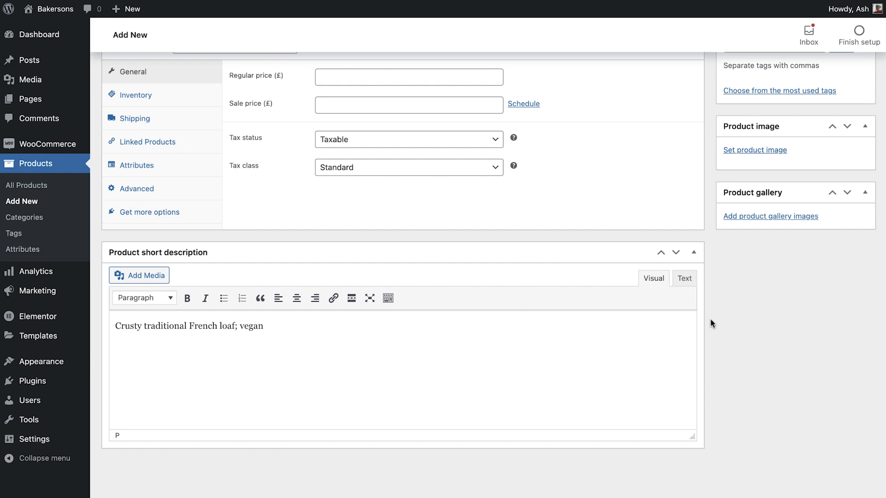
- Add a new Bread category ticked for the baguette, then go to Products > Categories
scroll(710, 319, up, 5)
scroll(710, 319, up, 3)
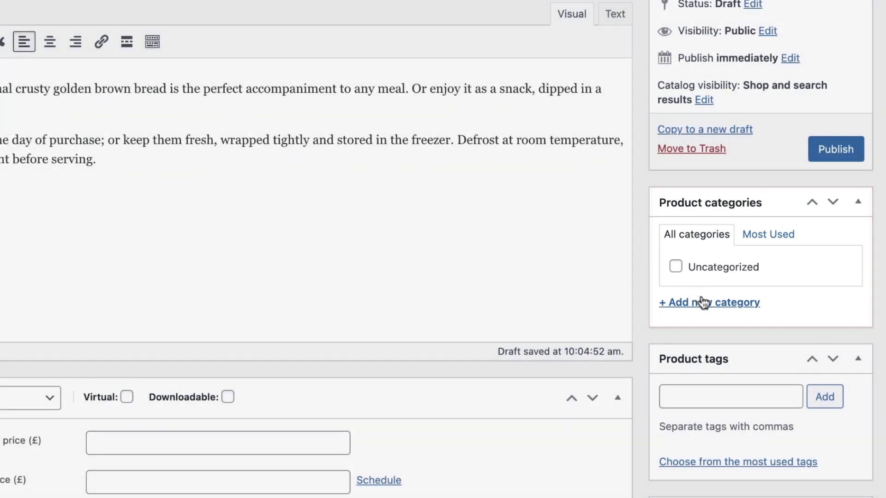
click(710, 306)
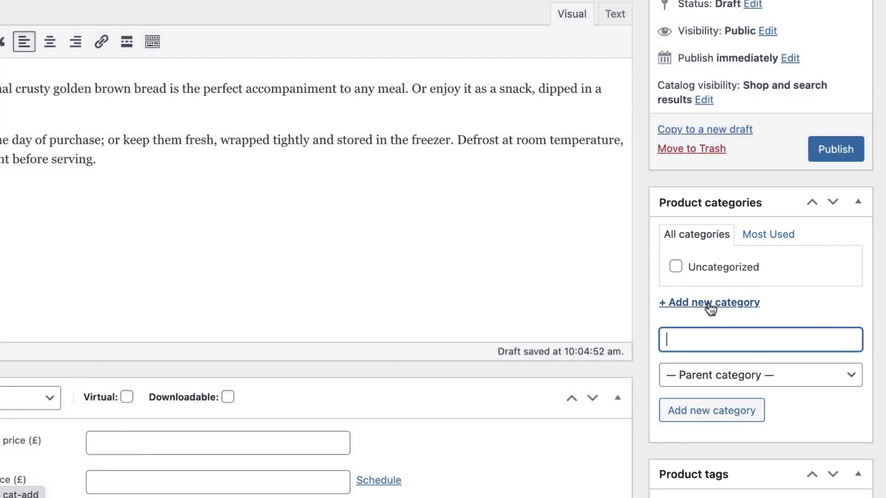
click(736, 339)
text(Bread)
click(700, 412)
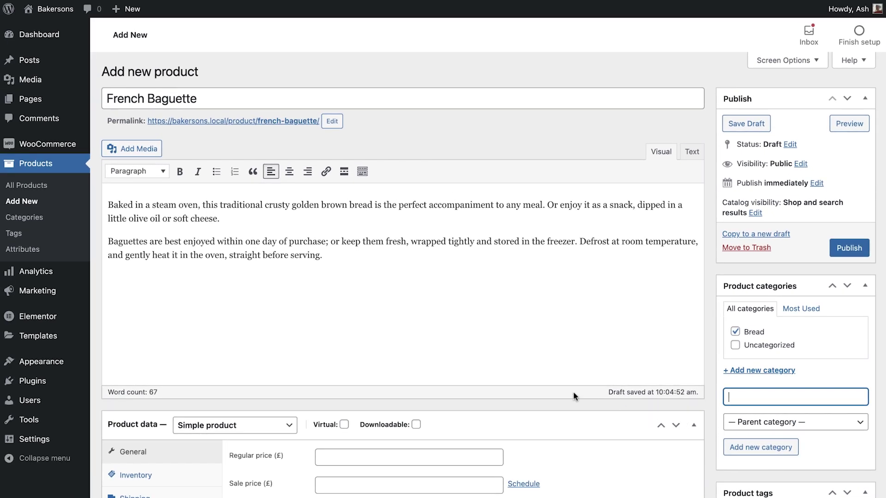
click(54, 220)
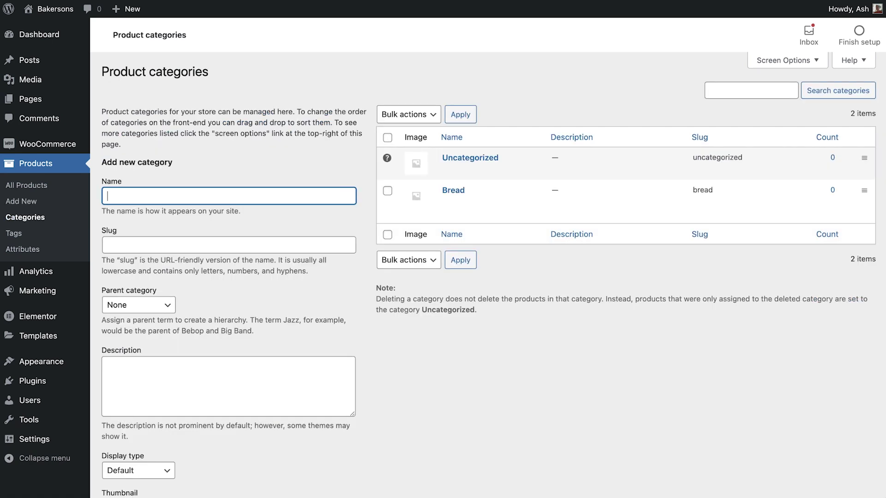
- Create a Dessert category with a pasted description and dessert-image.jpeg thumbnail, alt text 'Dessert'
text(Dessert)
click(277, 380)
text(From traditional to modern gourmet, treat yourself to a delectable pastry or dessert any day of the week)
scroll(365, 390, down, 3)
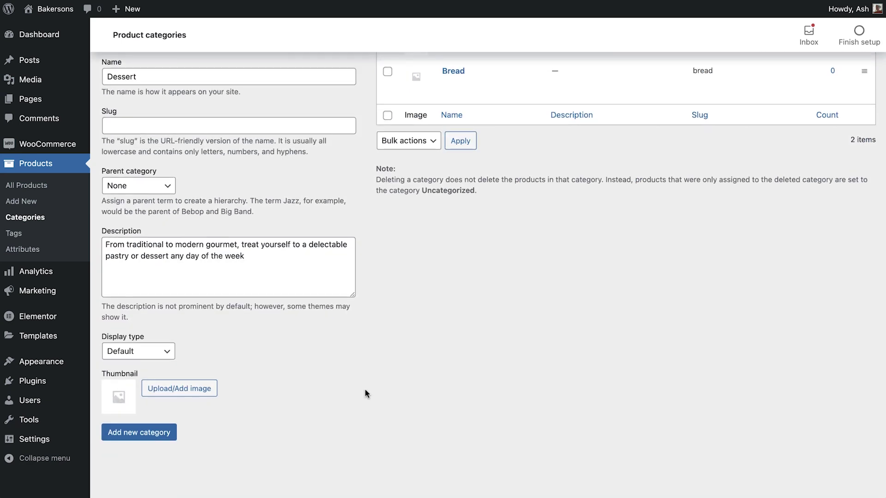
click(214, 391)
click(441, 242)
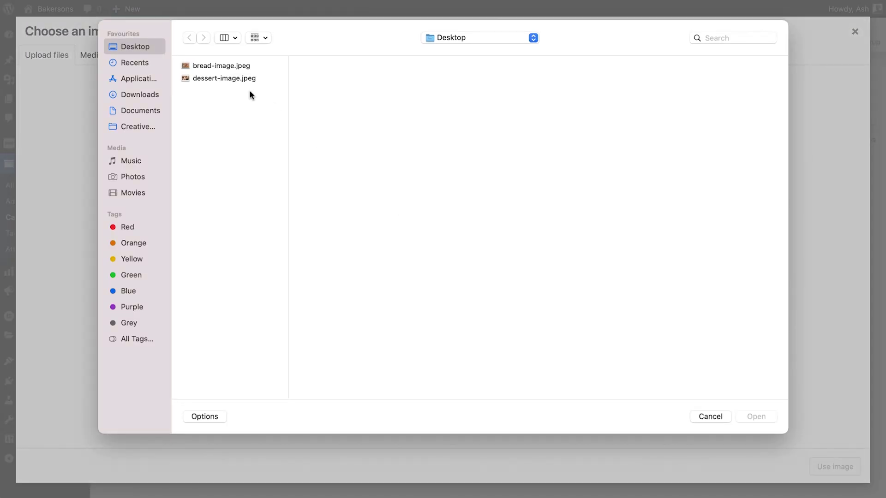
double_click(231, 77)
click(811, 181)
text(Dessert)
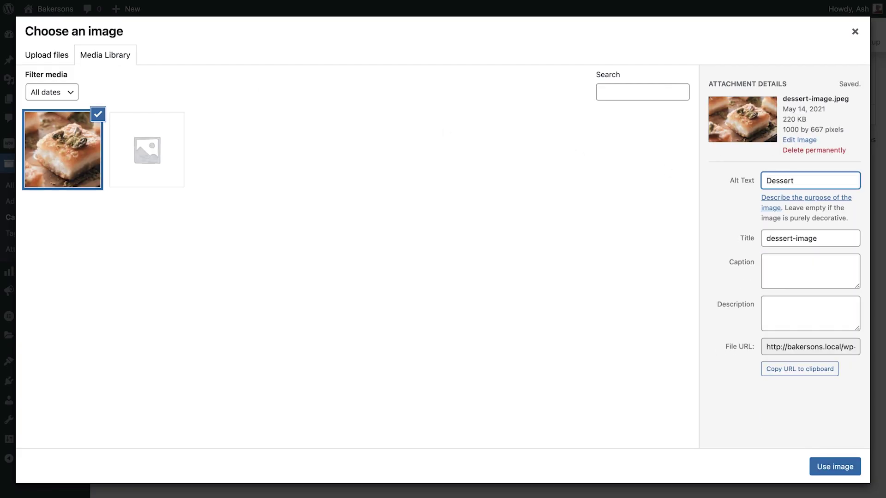
click(833, 466)
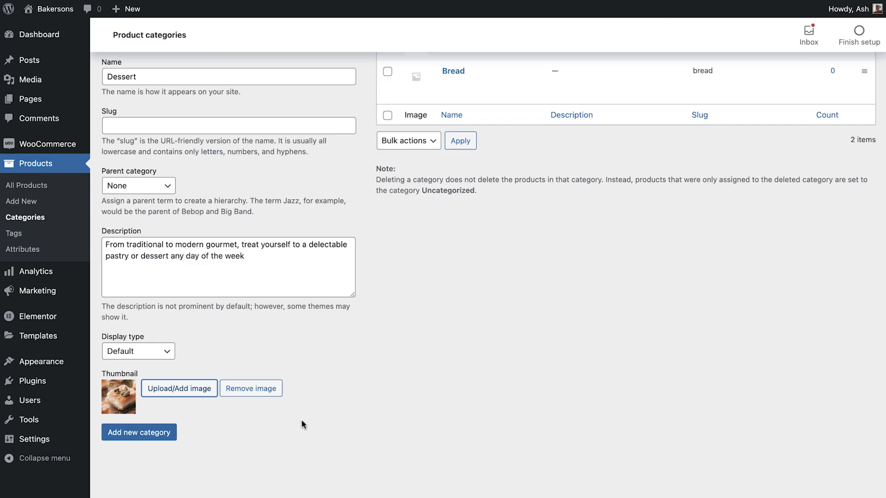
click(149, 435)
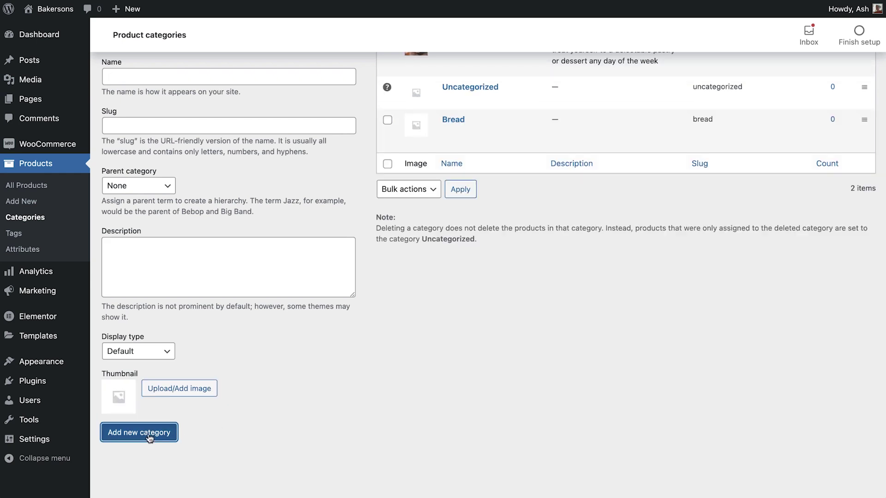
- Update the Bread category with its description and thumbnail, then go to product tags
click(367, 375)
scroll(370, 372, up, 3)
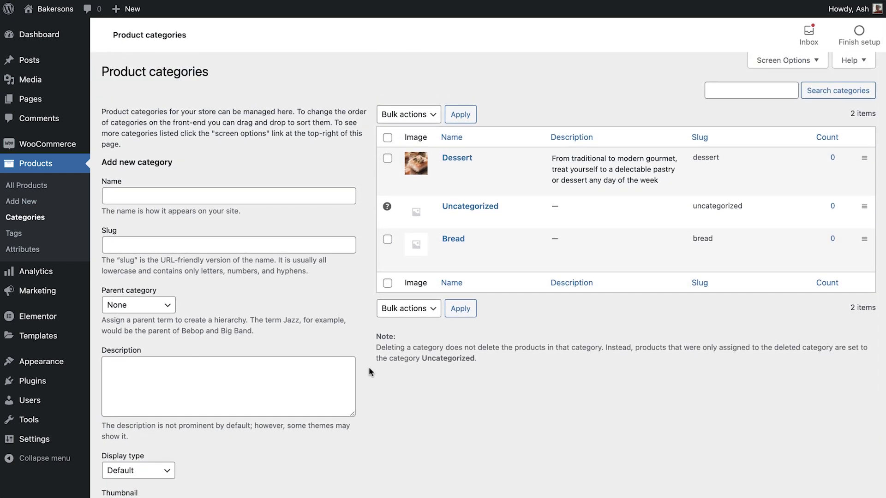
click(449, 253)
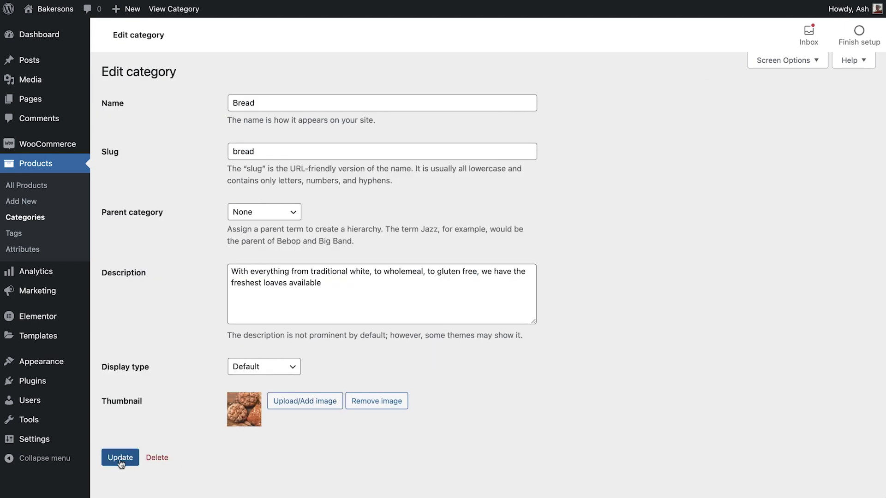
click(120, 459)
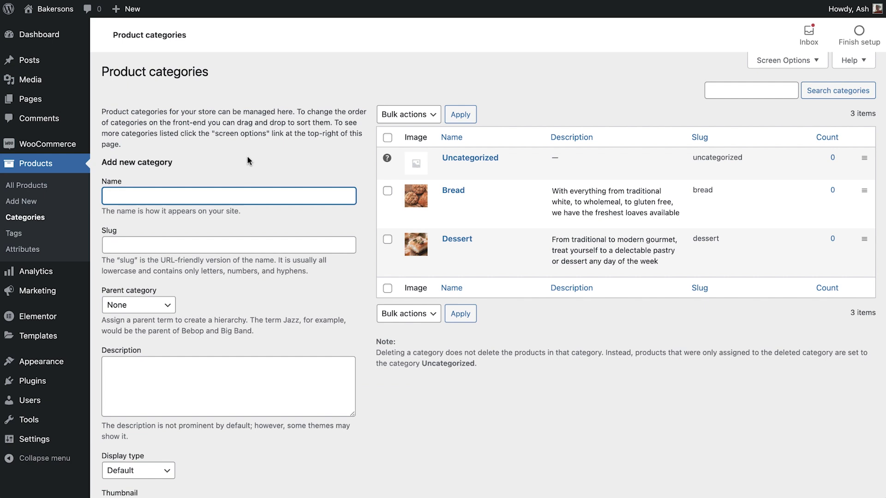
click(431, 119)
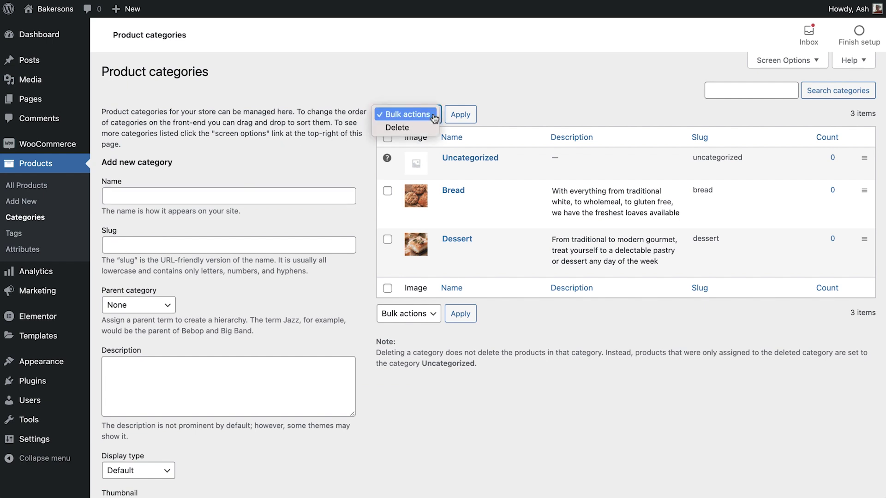
click(434, 116)
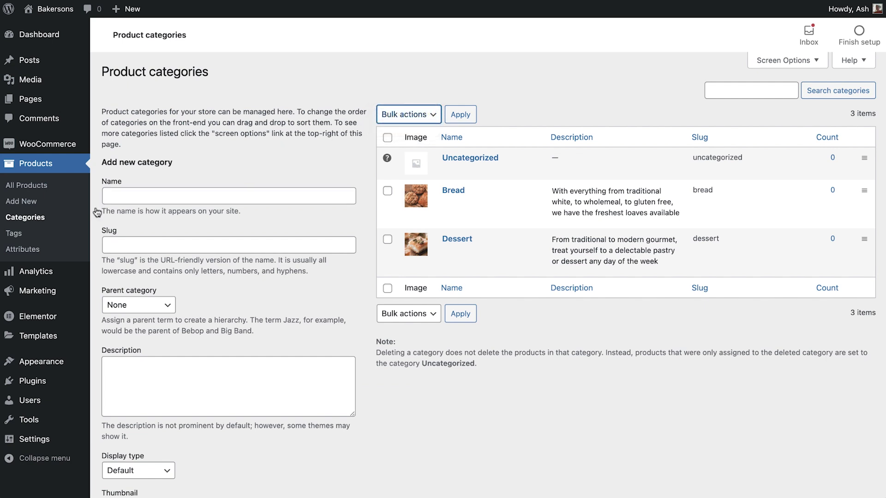
click(44, 239)
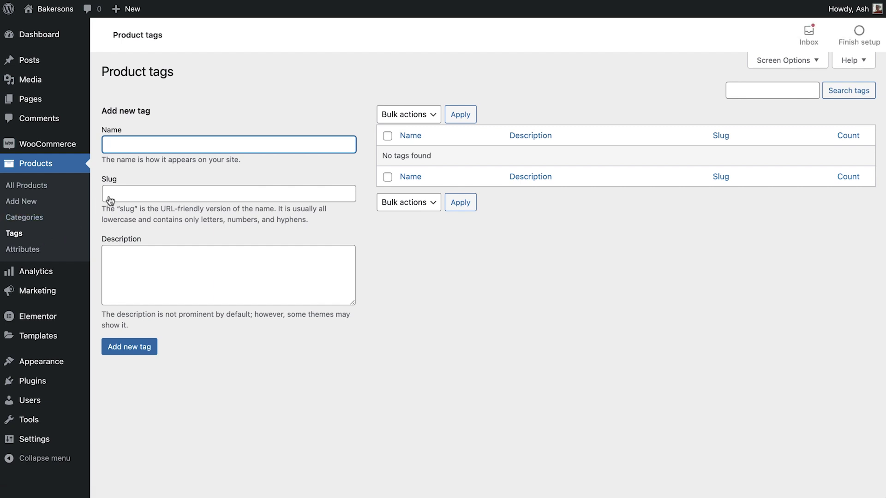
- Add the Wholemeal tag and enter 'Gluten Free' as the next tag name
text(Wholemeal)
click(122, 351)
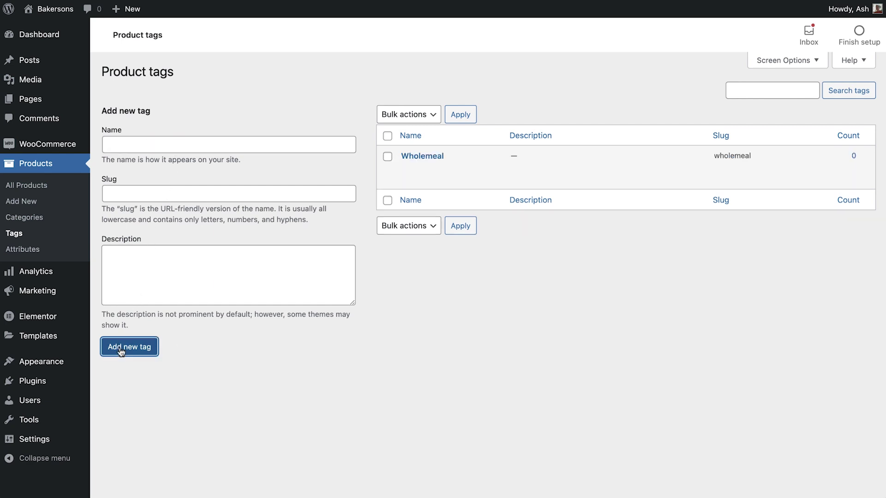
click(170, 147)
text(Gluten Free)
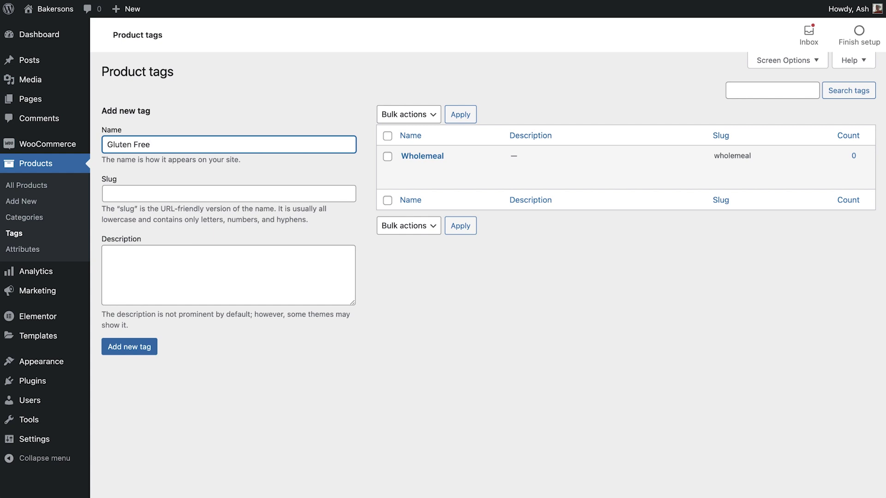
- Add the Gluten Free tag and save the French Baguette as a draft
click(125, 351)
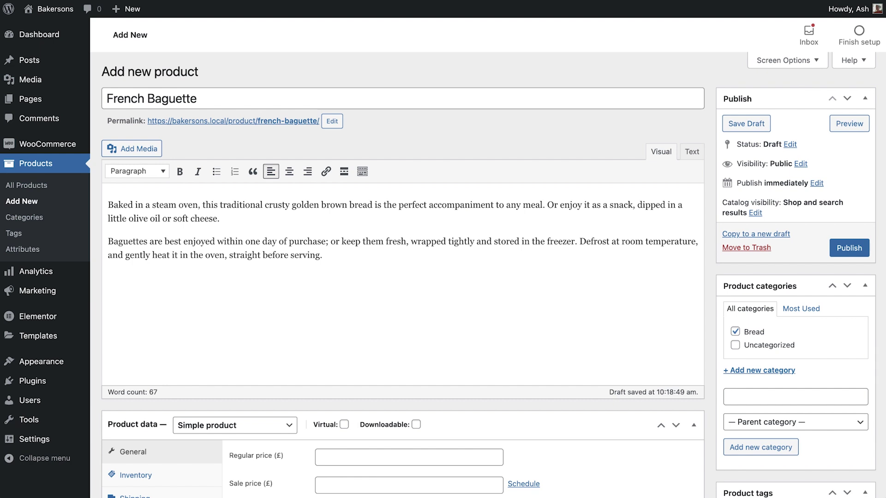
click(751, 125)
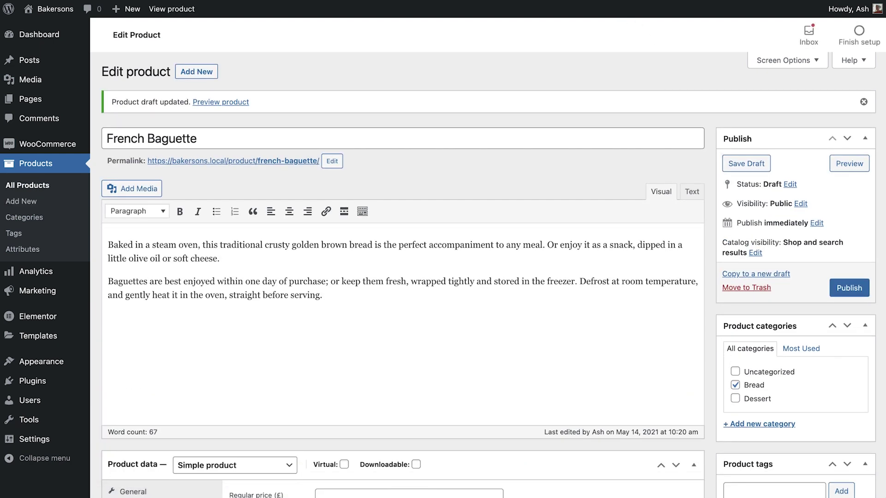
scroll(707, 150, down, 3)
scroll(707, 155, down, 2)
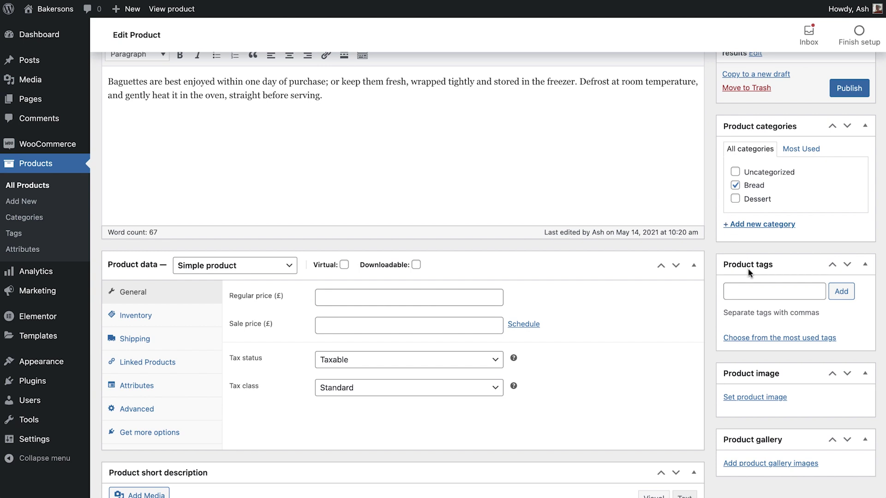
- Tag the French Baguette with Wholemeal and Gluten Free from the suggestions
click(758, 289)
text(who)
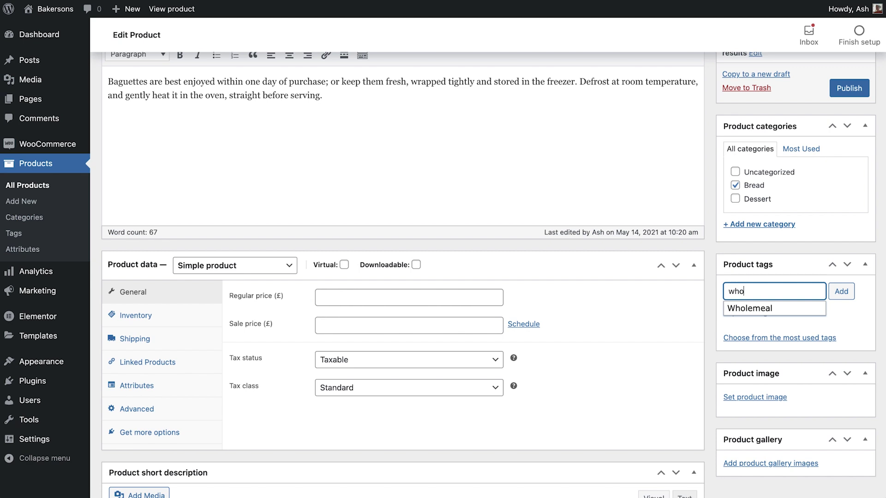
click(760, 308)
text(glu)
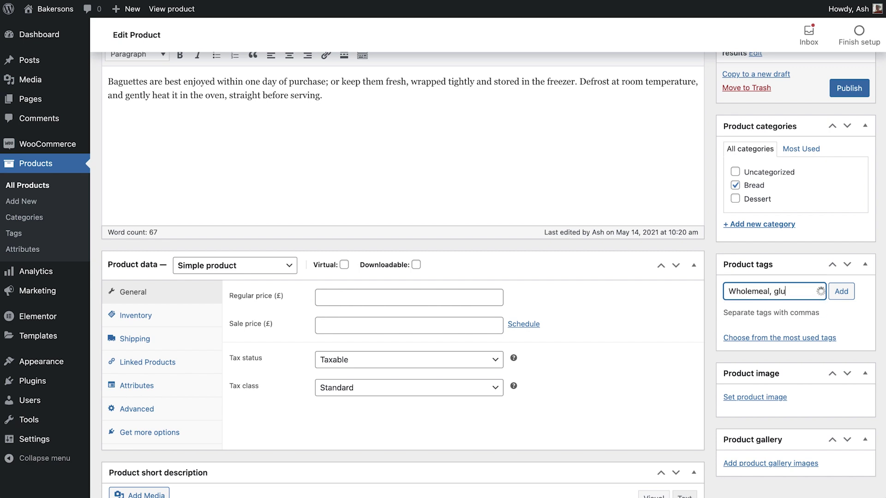
click(760, 308)
click(841, 295)
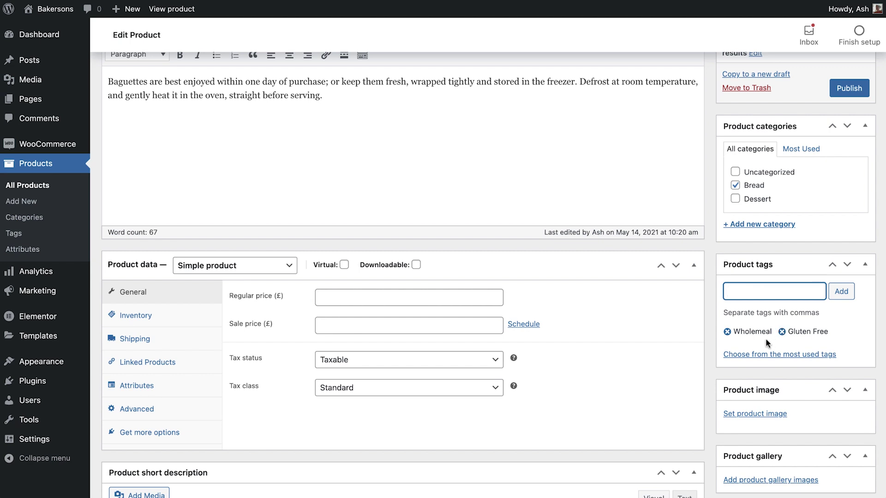
click(713, 353)
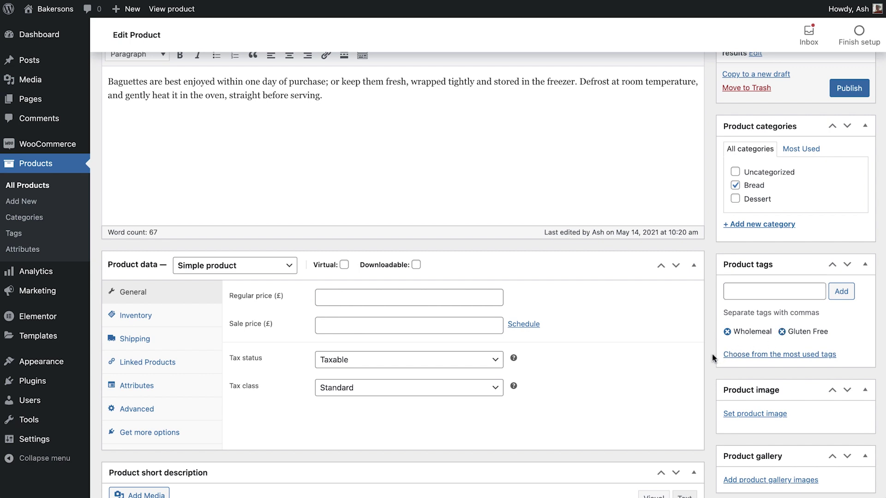
- Keep it a simple product priced 3.75, removing the trial 3.00 sale price and schedule
scroll(713, 354, down, 3)
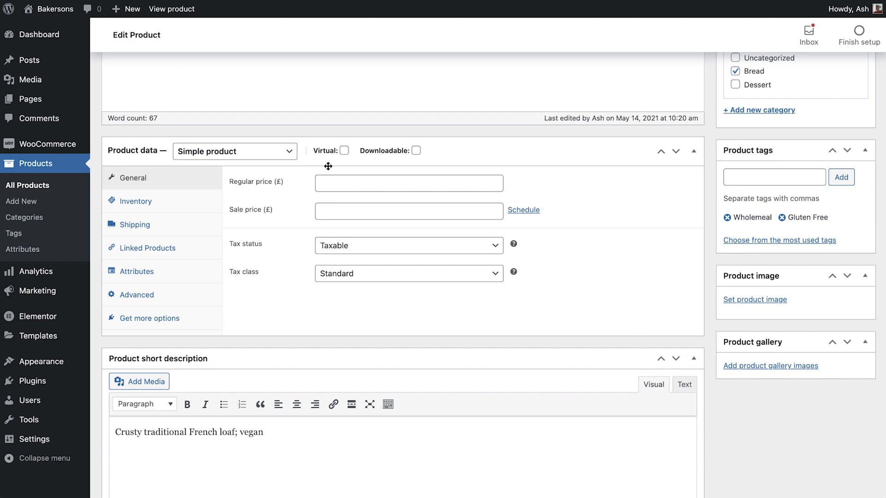
click(292, 160)
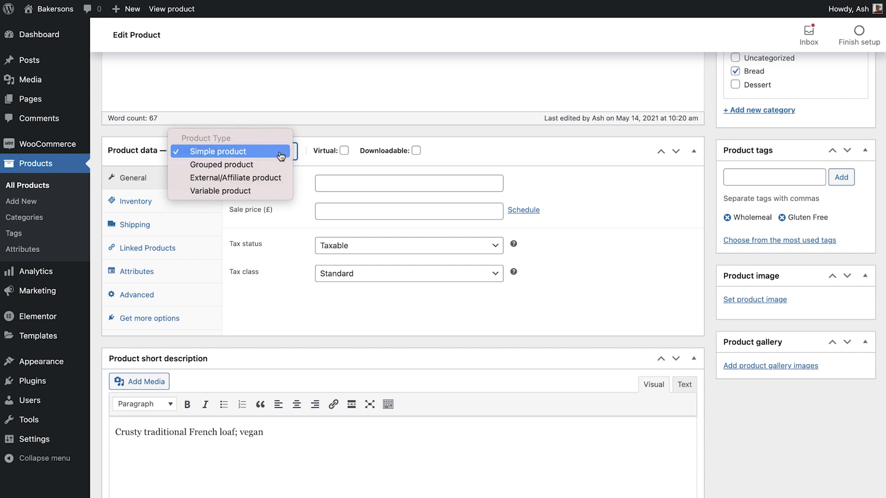
click(281, 157)
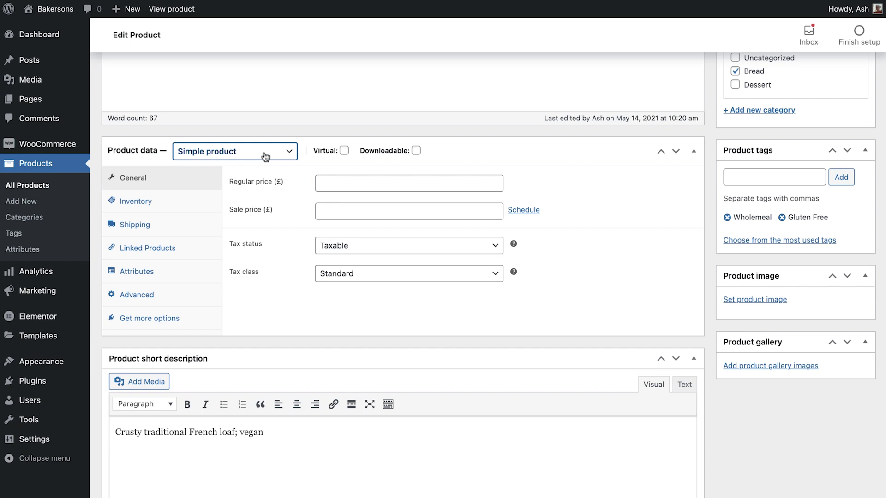
click(344, 185)
text(3.75)
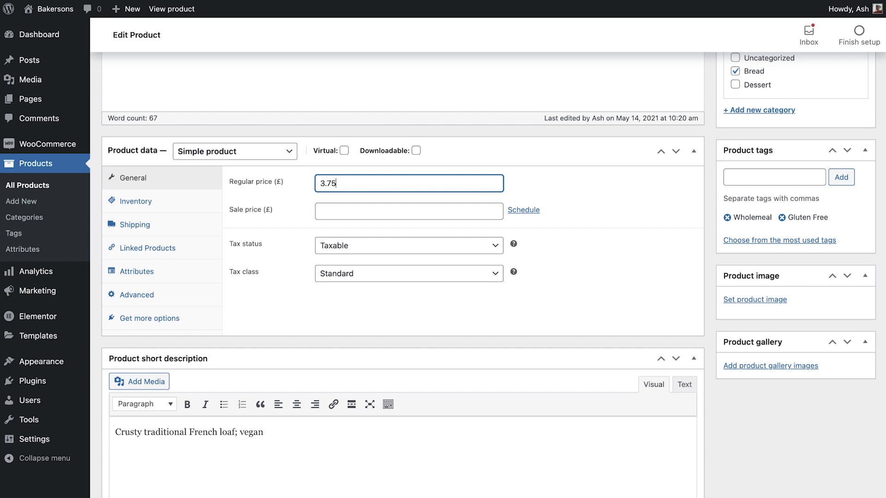
click(333, 210)
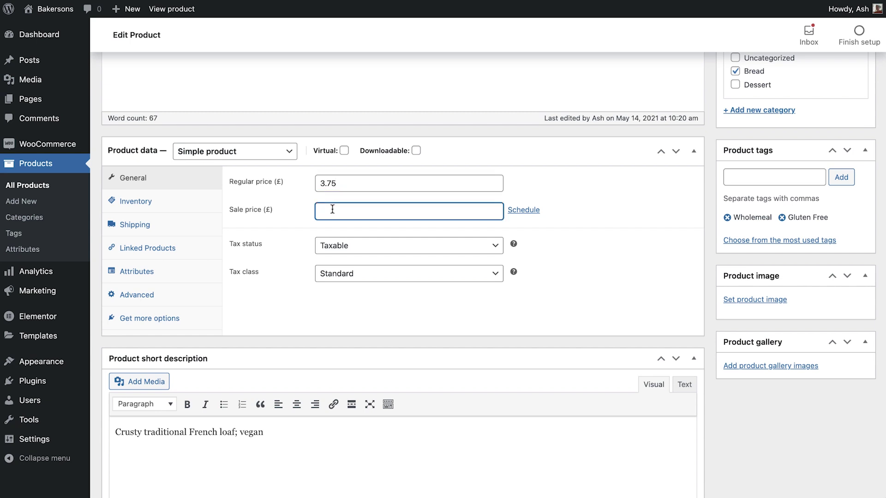
text(3.00)
click(524, 212)
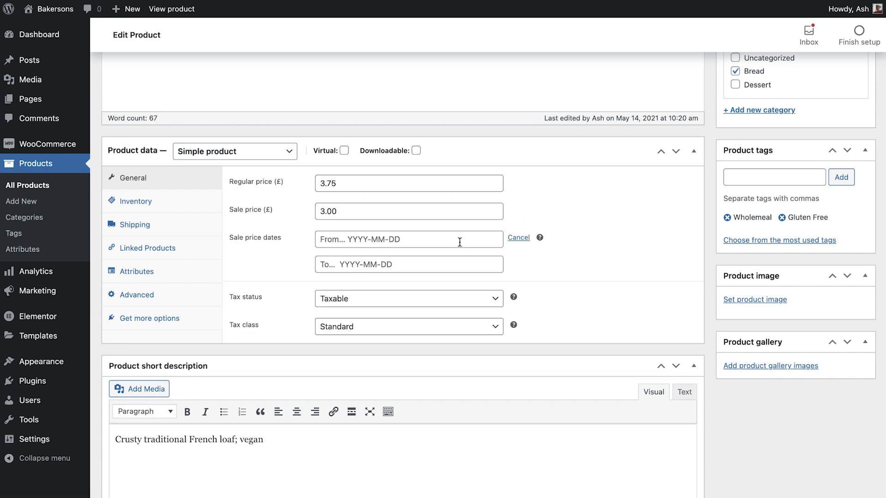
click(460, 240)
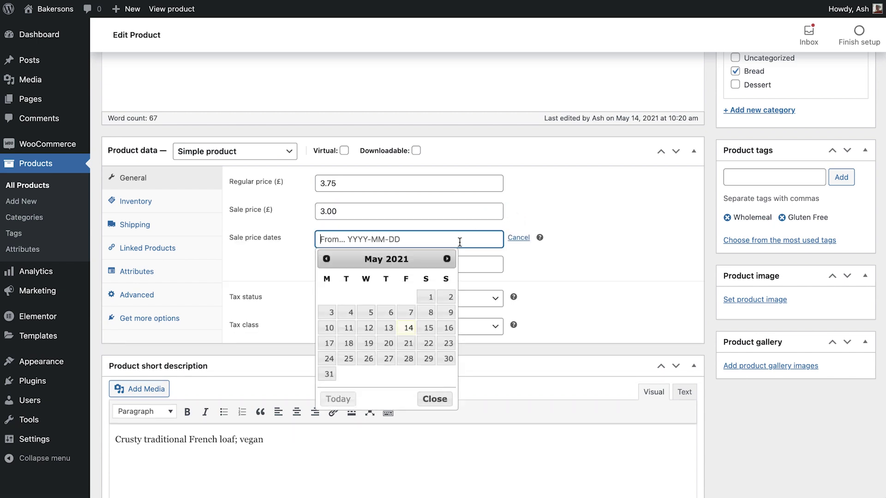
click(517, 238)
click(453, 213)
key(BackSpace)
key(BackSpace)
key(BackSpace)
key(BackSpace)
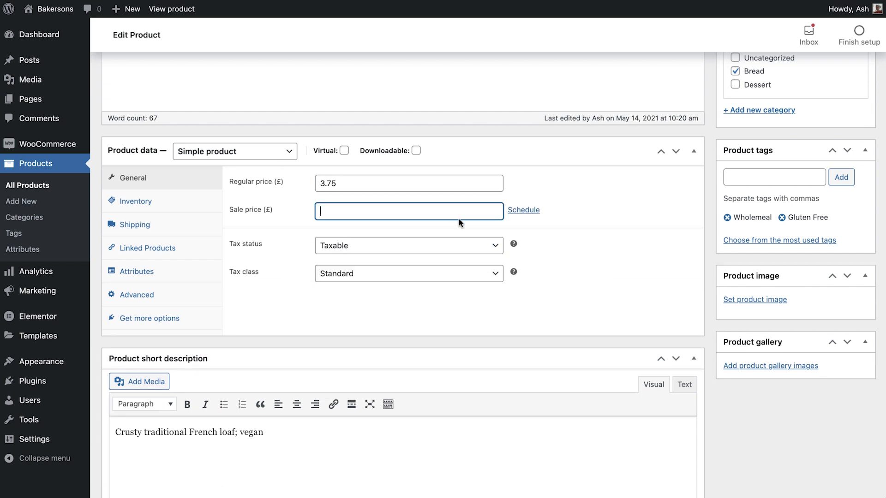
- Keep the product Taxable and set its tax class to Reduced rate
click(498, 250)
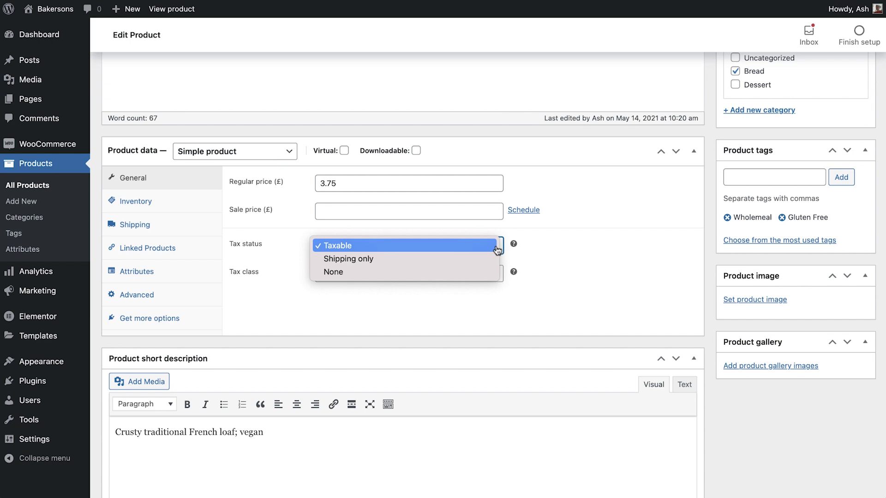
click(497, 248)
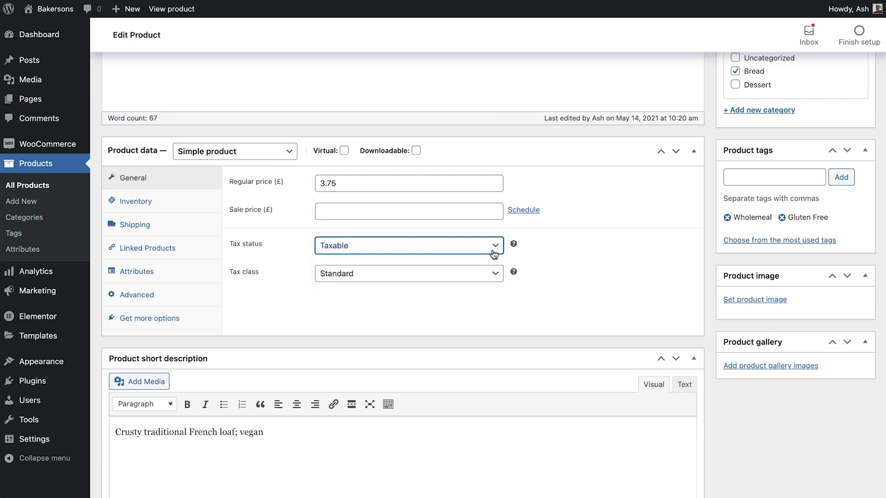
click(497, 274)
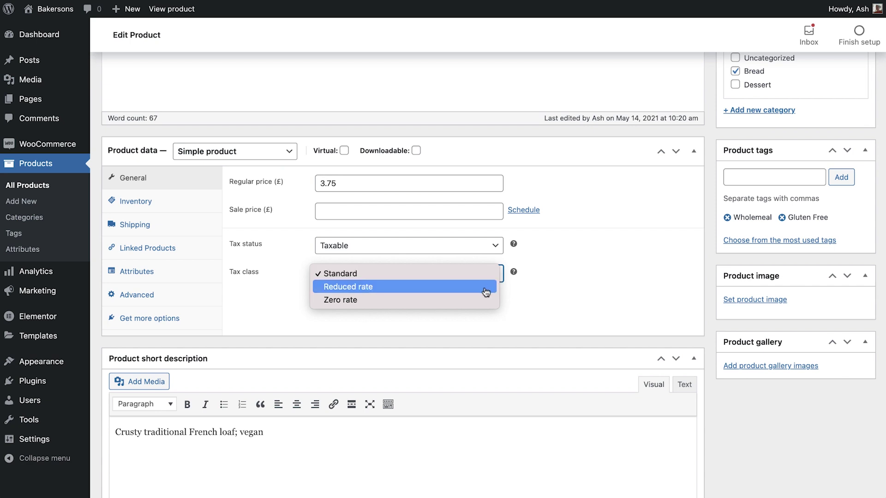
click(486, 288)
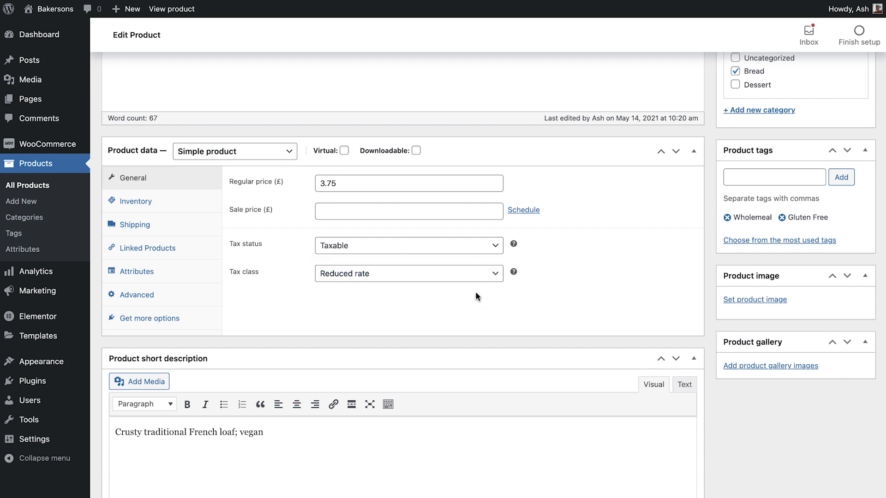
- Enter SKU 8675309 under Inventory, leaving Manage stock off and status In stock
click(203, 205)
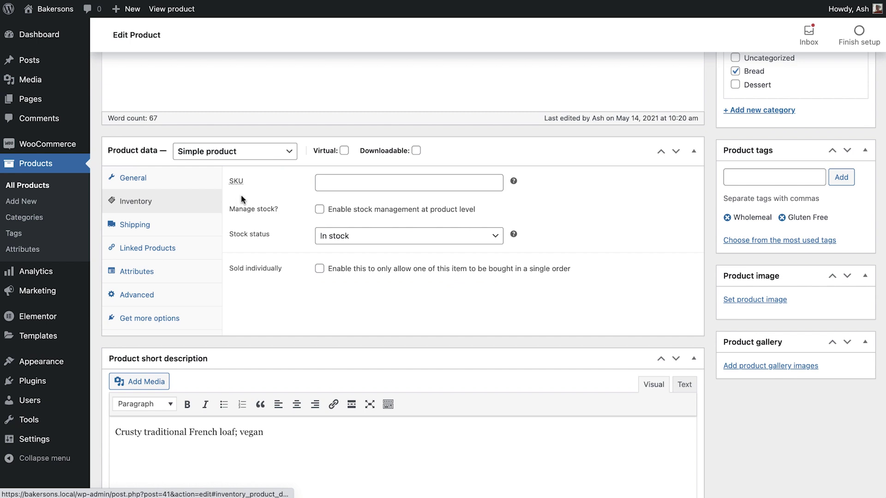
click(334, 181)
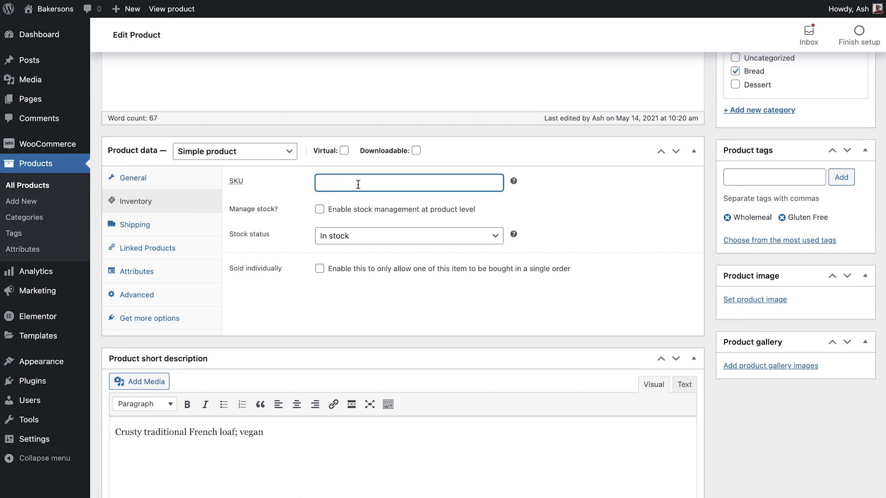
text(8675309)
click(319, 210)
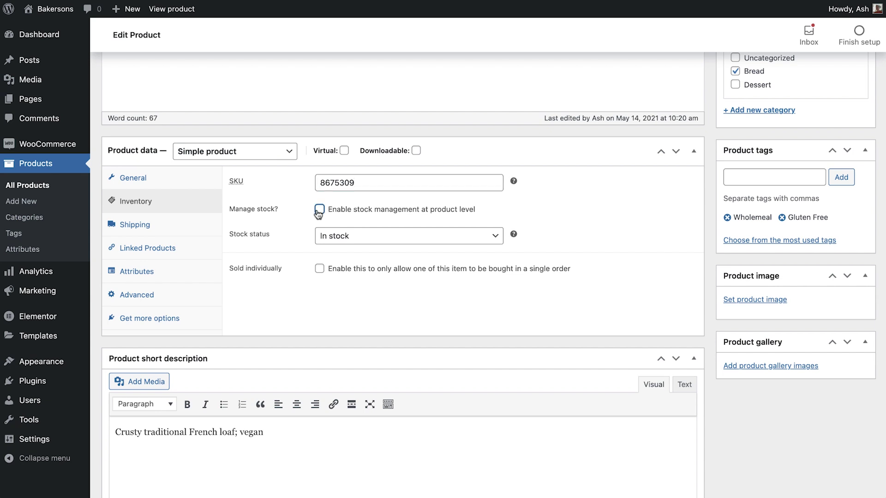
click(319, 210)
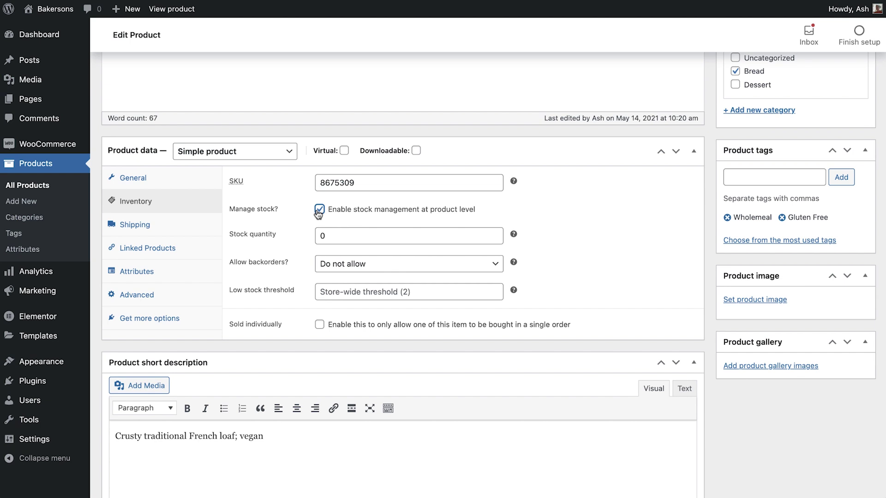
click(319, 210)
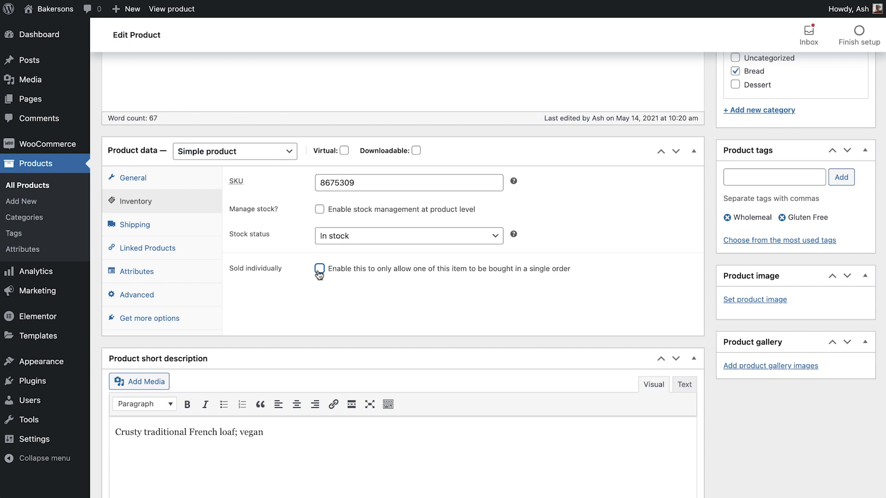
- In Advanced settings, try a sample purchase note and then clear it
click(174, 300)
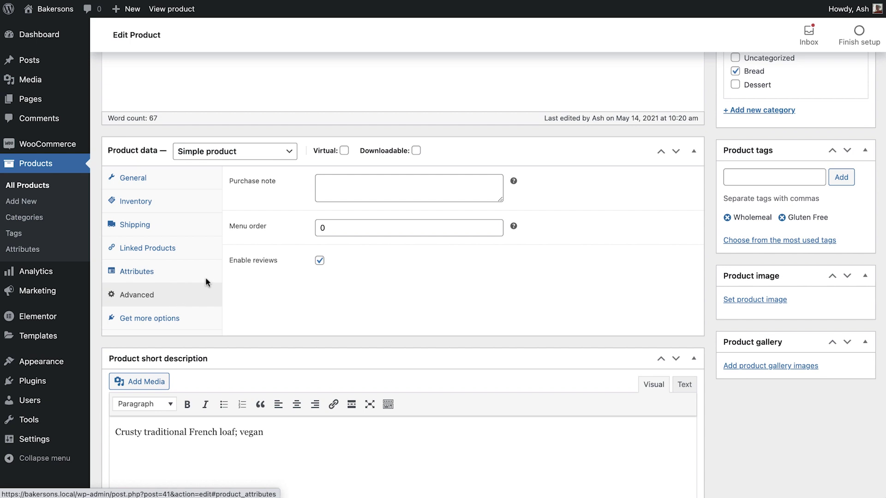
click(331, 194)
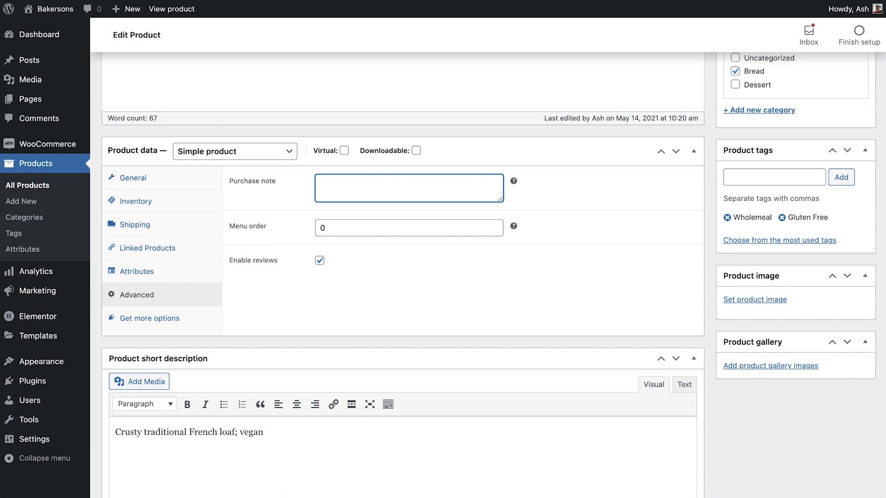
text(Add purchase note here)
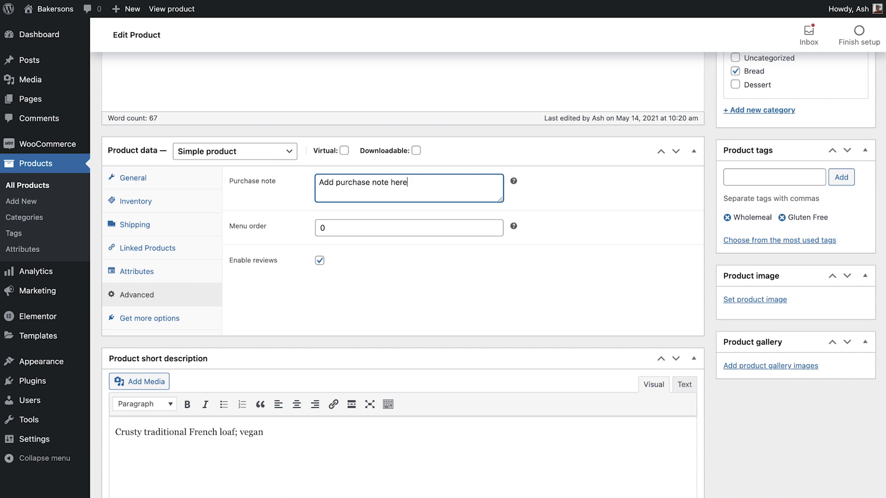
text(...)
key(ctrl+a)
key(BackSpace)
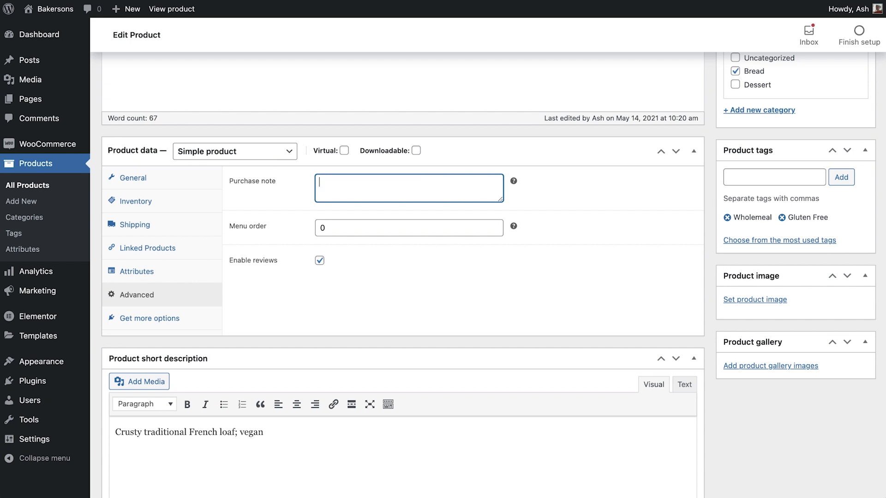
- Set menu order to 0 and leave reviews enabled after toggling them
click(327, 228)
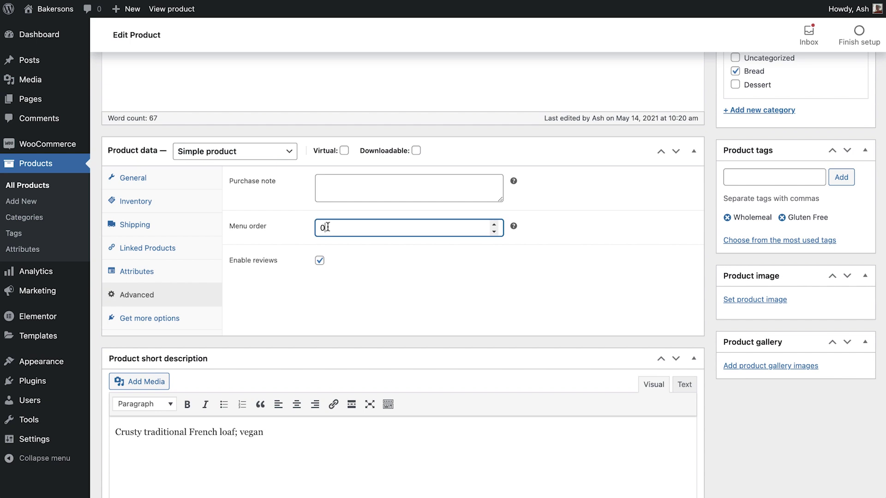
click(493, 225)
click(494, 225)
click(493, 231)
click(493, 231)
click(479, 262)
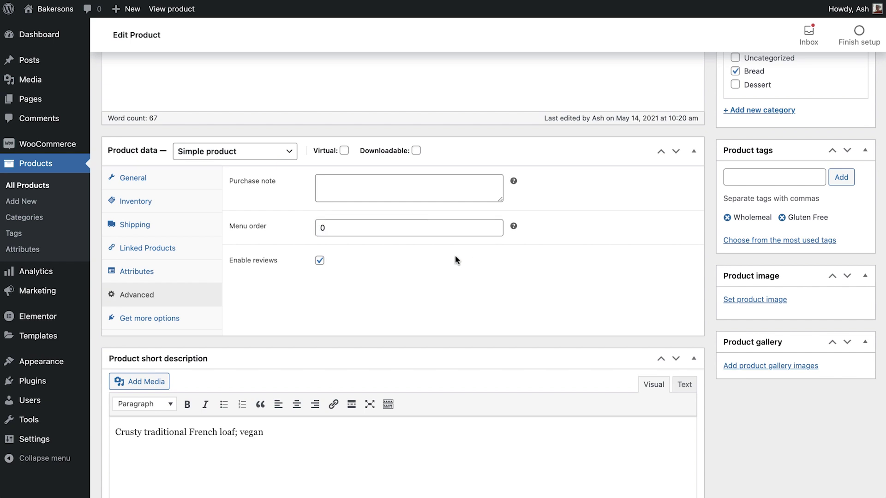
click(320, 265)
click(321, 263)
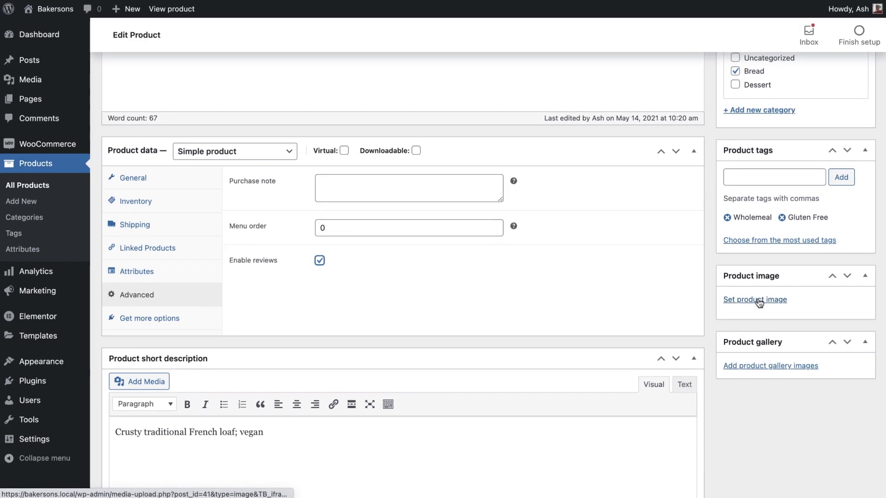
- Upload french-baguette.jpeg as the product image, alt text and title 'French Baguette'
click(759, 301)
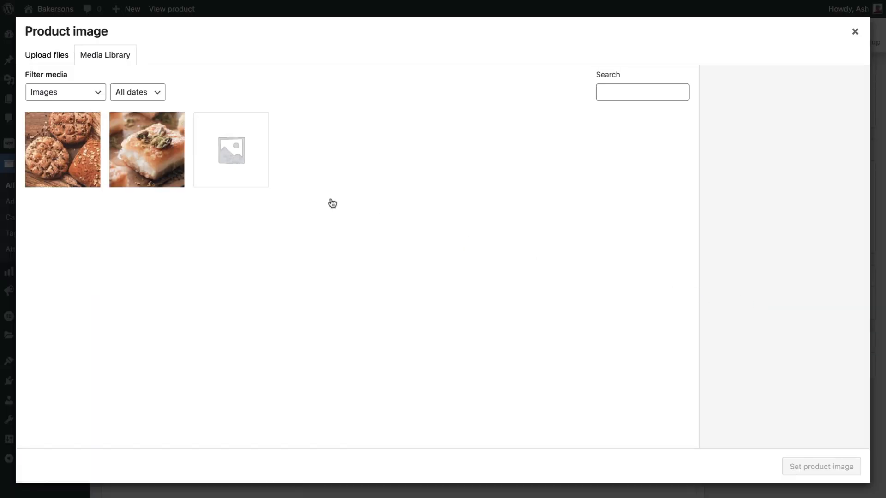
click(46, 56)
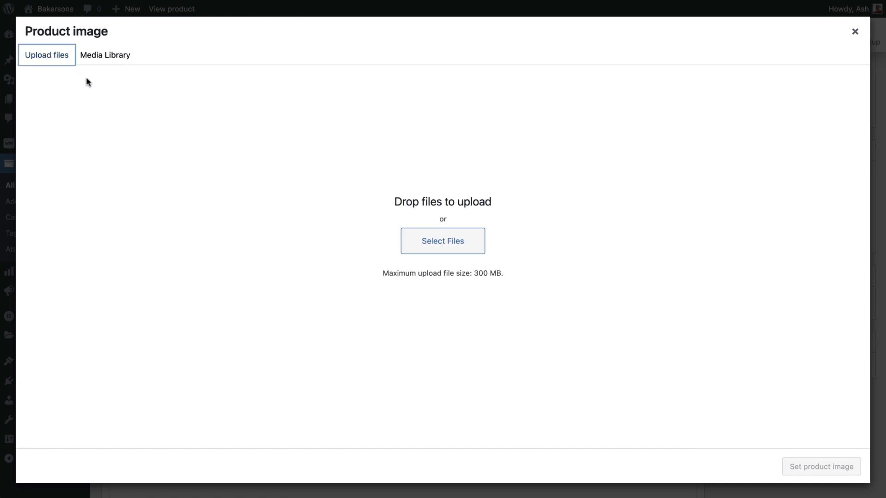
click(442, 244)
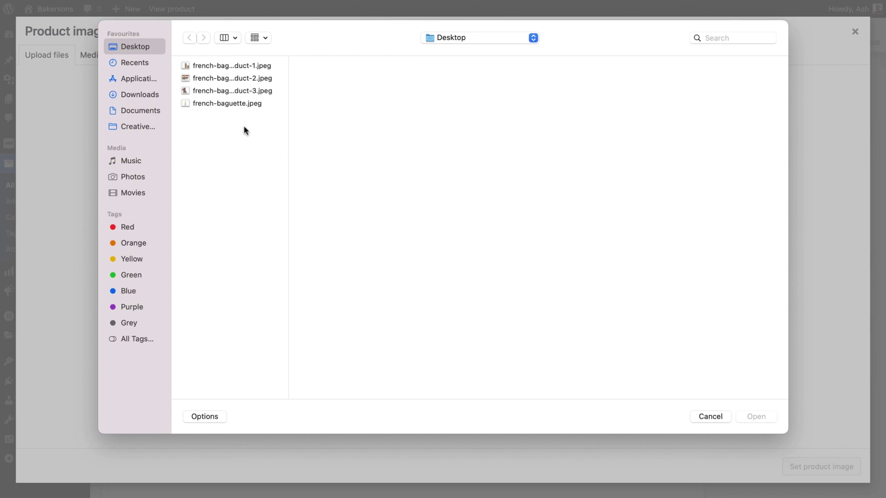
double_click(219, 104)
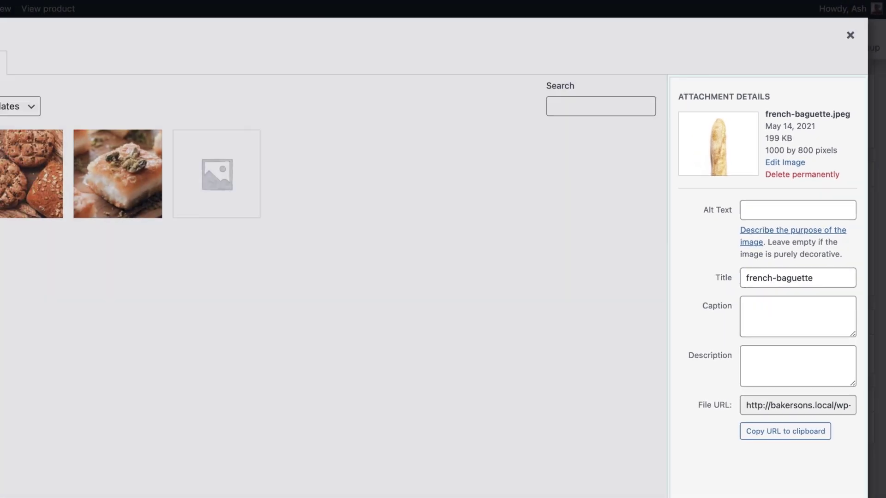
text(French)
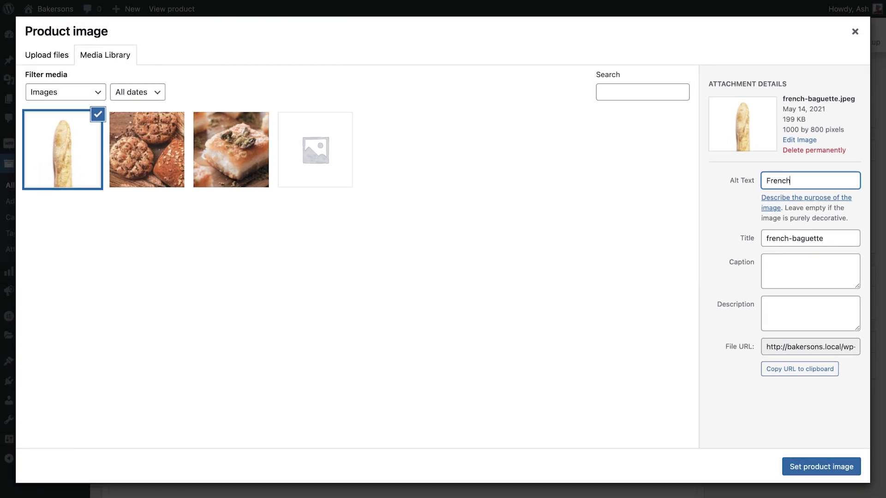
text( Baguette)
triple_click(831, 238)
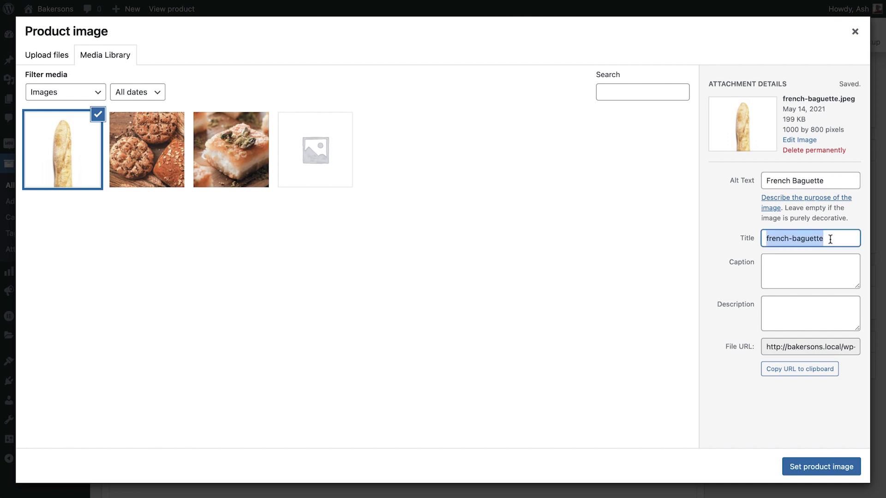
text(French Baguette)
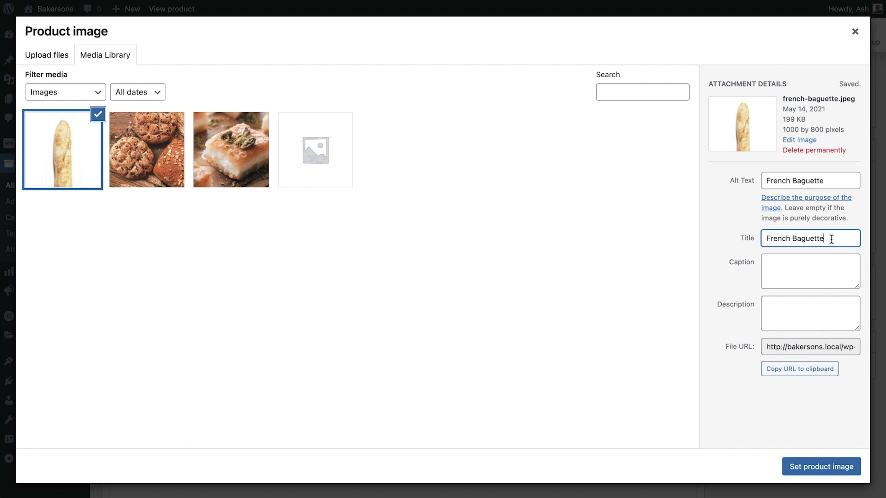
click(803, 468)
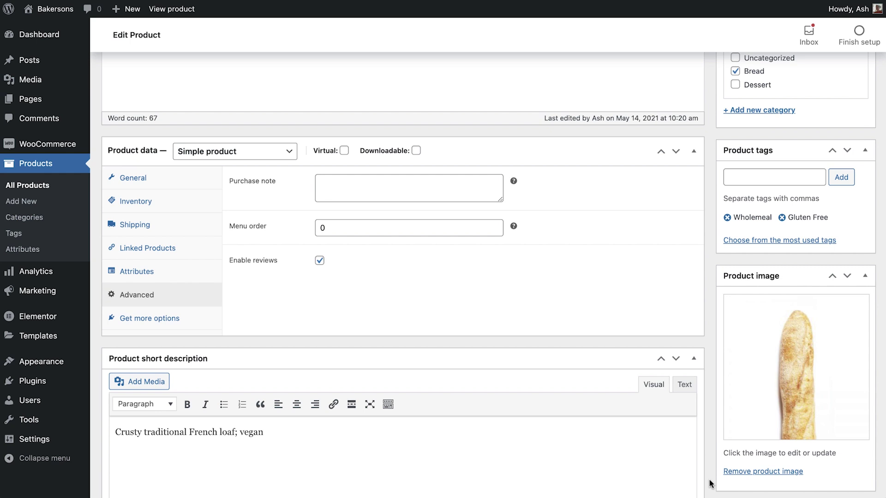
- Upload three baguette photos to the gallery and drag the hands-breaking-bread photo to the last slot
scroll(710, 483, down, 5)
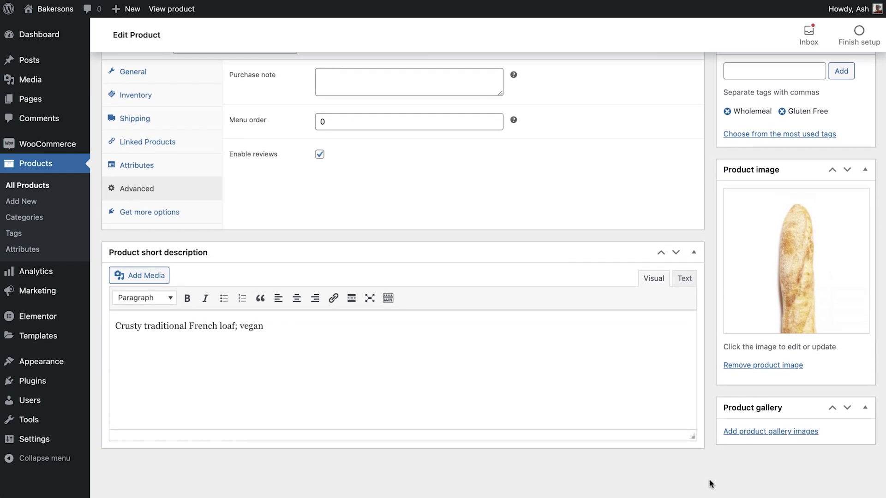
click(762, 432)
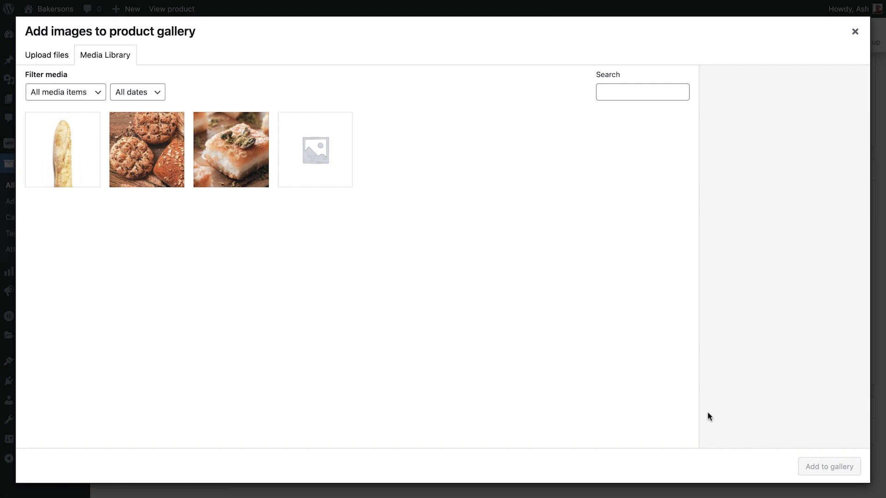
click(46, 56)
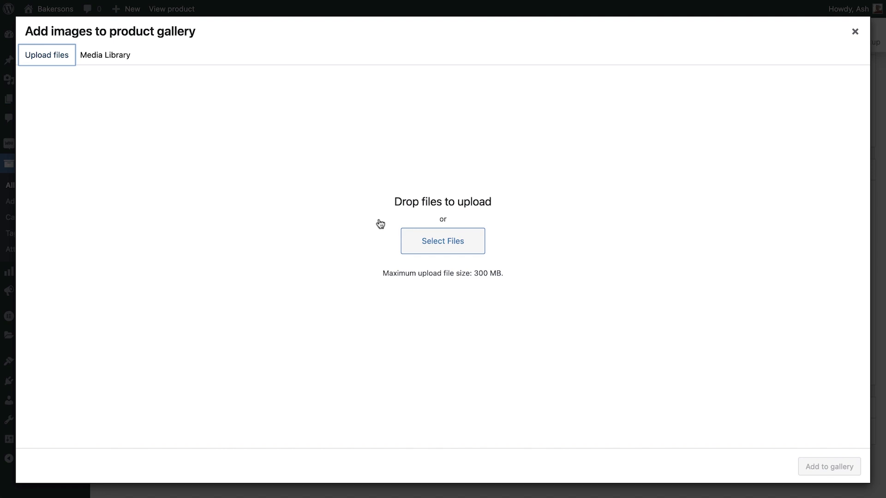
click(422, 239)
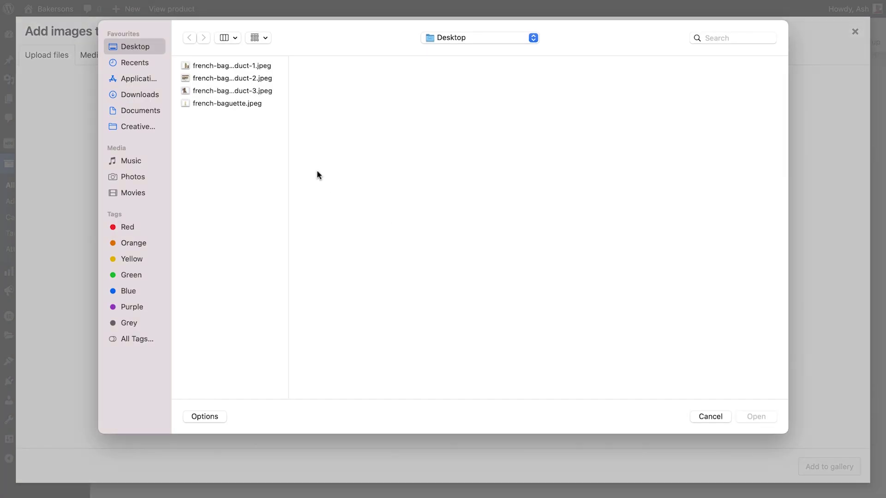
click(225, 69)
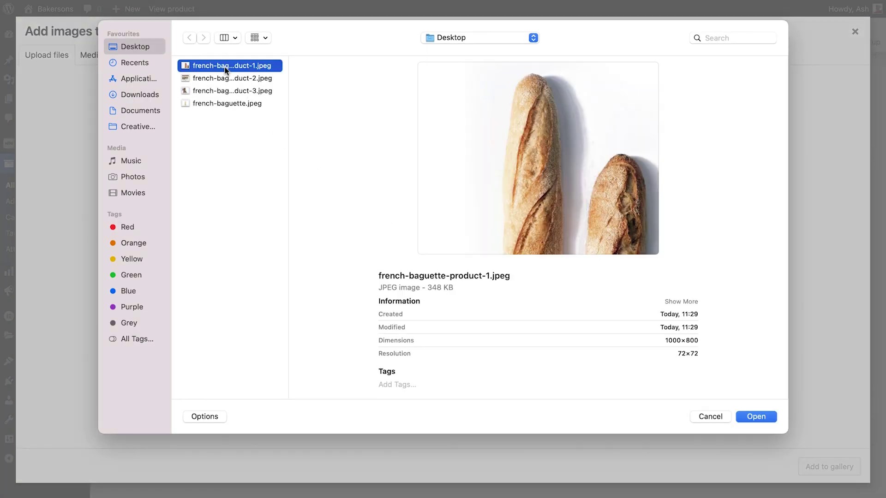
shift+click(226, 93)
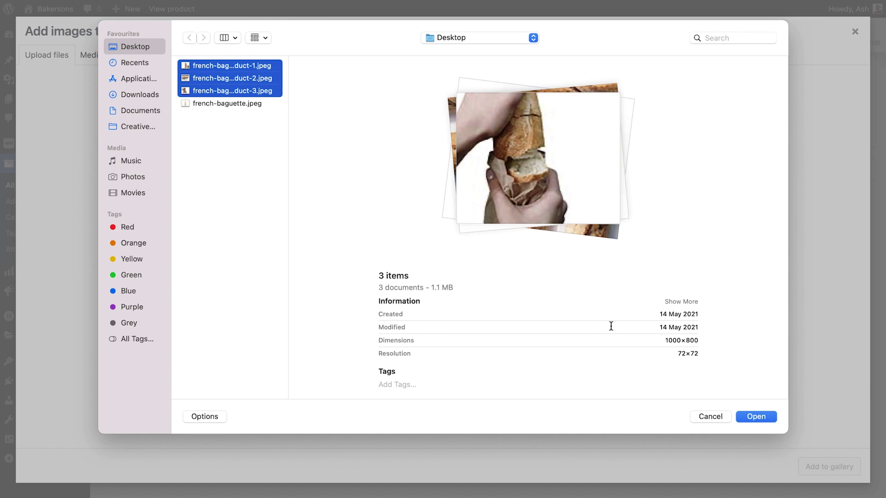
click(756, 417)
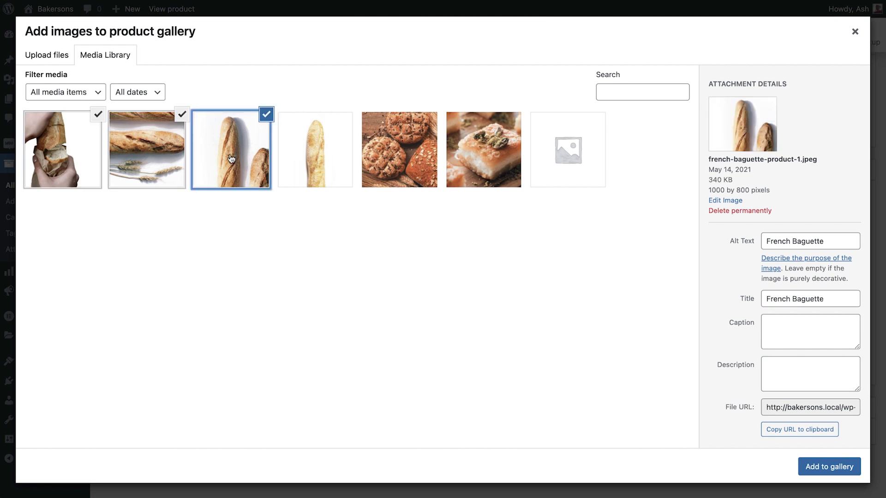
click(816, 472)
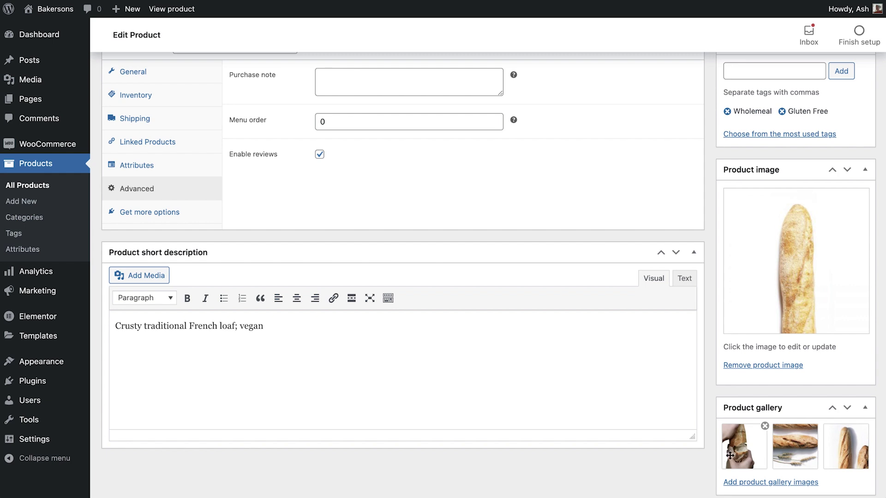
drag(739, 449, 790, 449)
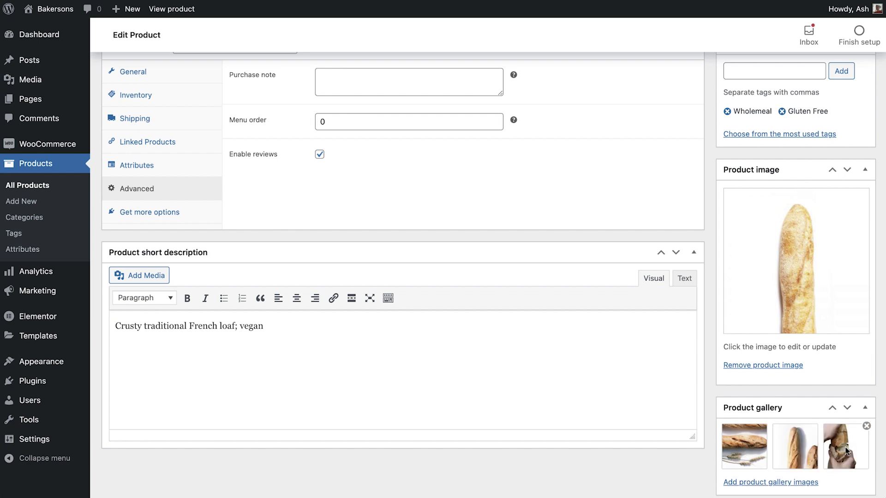
- Publish the French Baguette and view it on the storefront
scroll(708, 407, up, 10)
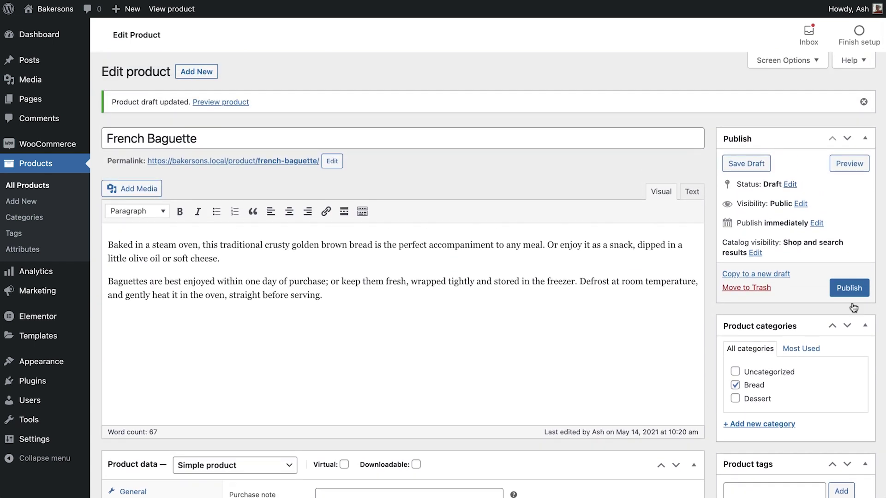
click(857, 290)
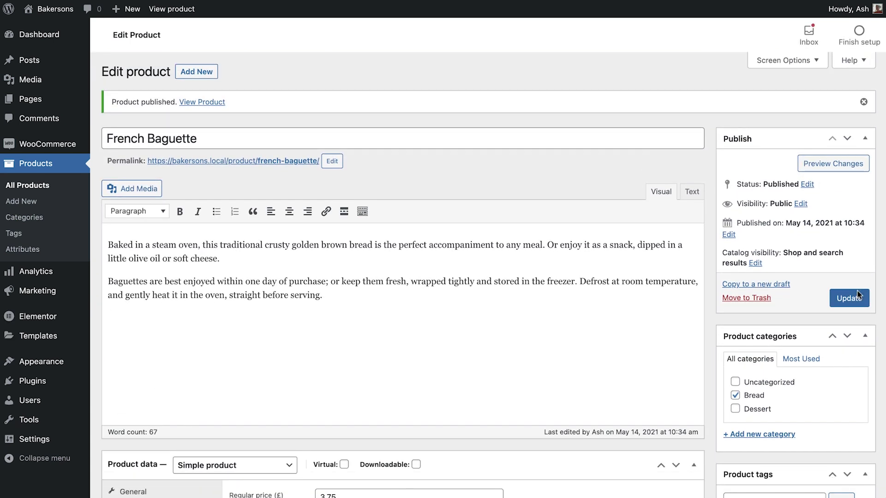
click(222, 103)
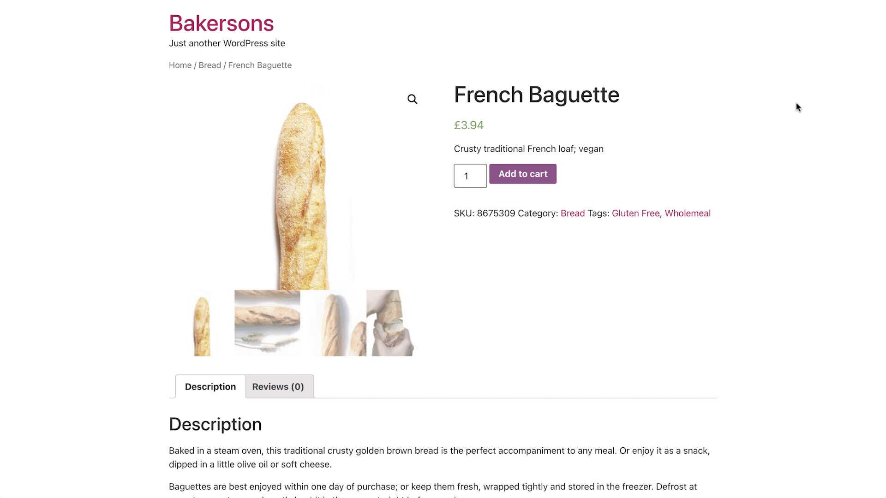
- Preview the second, third and fourth gallery images on the product page
click(277, 309)
click(329, 313)
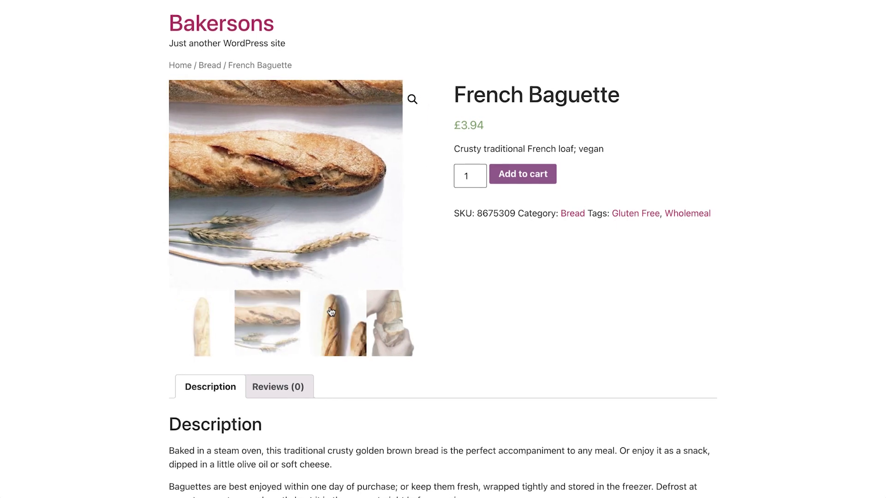
click(381, 312)
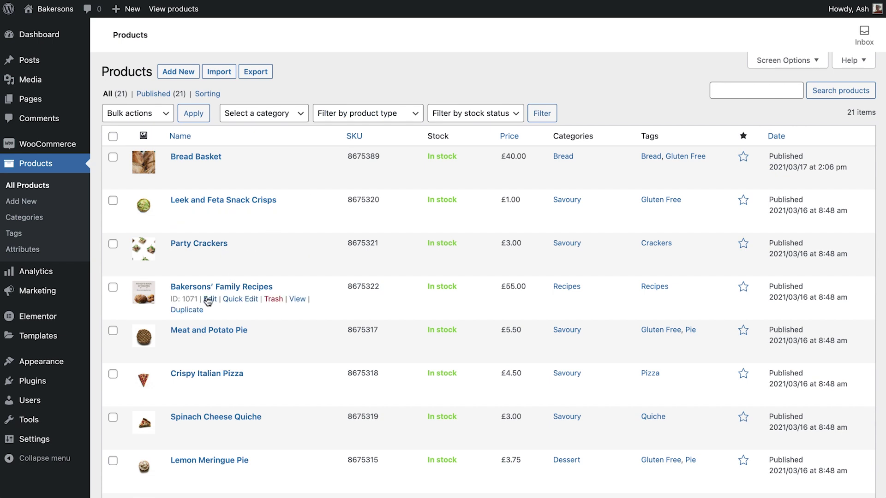
- Open Bakersons' Family Recipes and mark it as virtual and downloadable
click(208, 300)
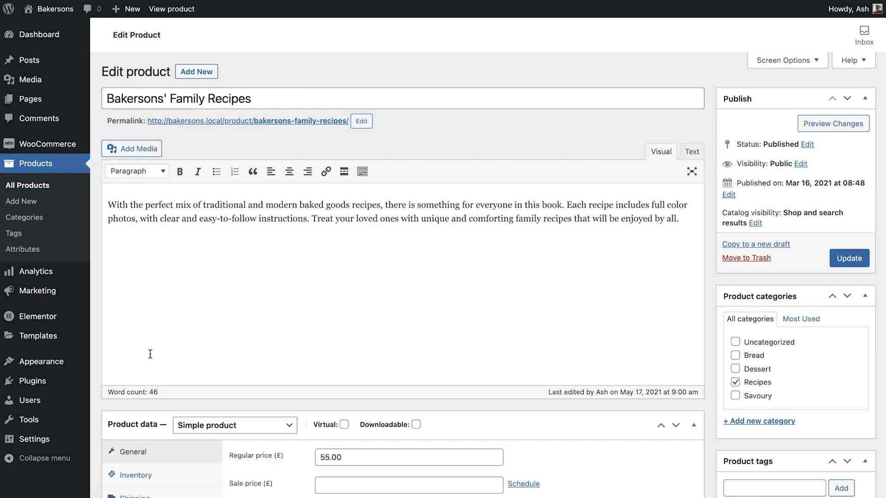
scroll(97, 416, down, 5)
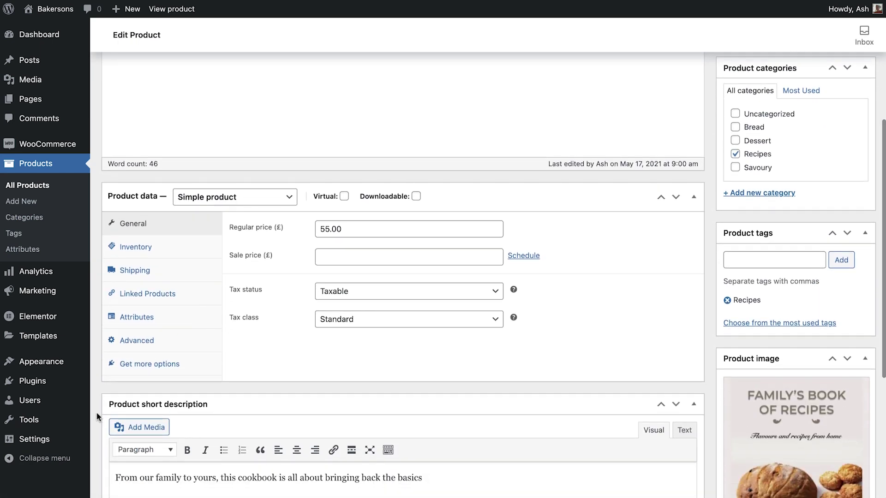
click(344, 197)
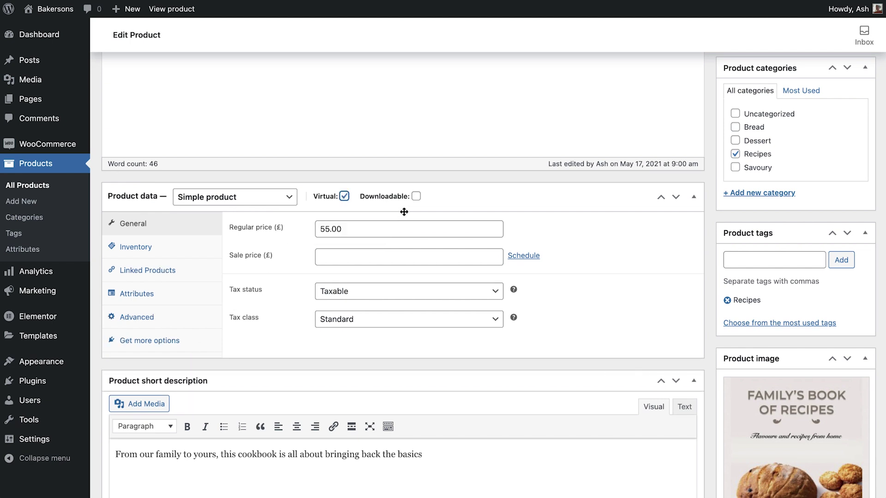
click(417, 196)
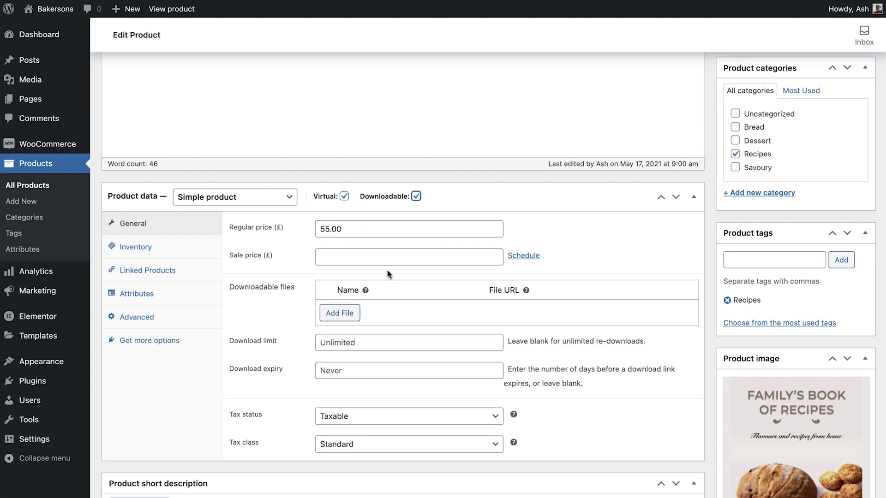
- Add the family recipes PDF from the Media Library as a download named 'Family's Book Of Recipes'
click(344, 312)
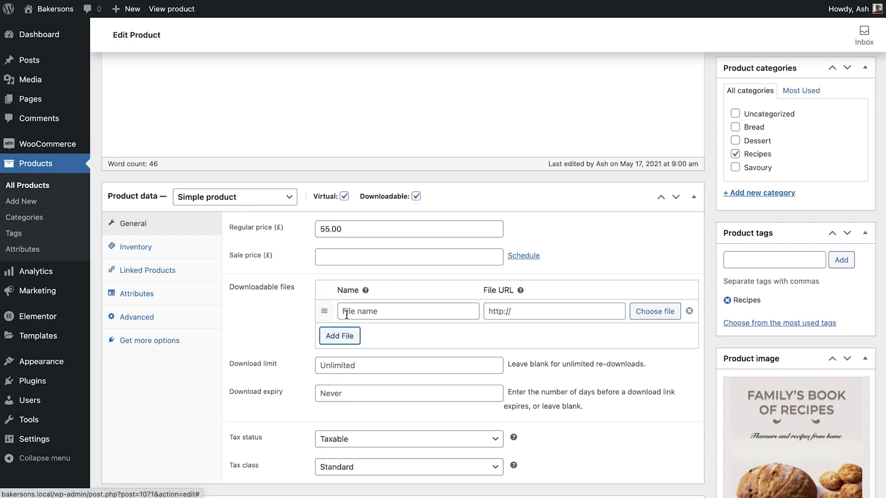
click(647, 311)
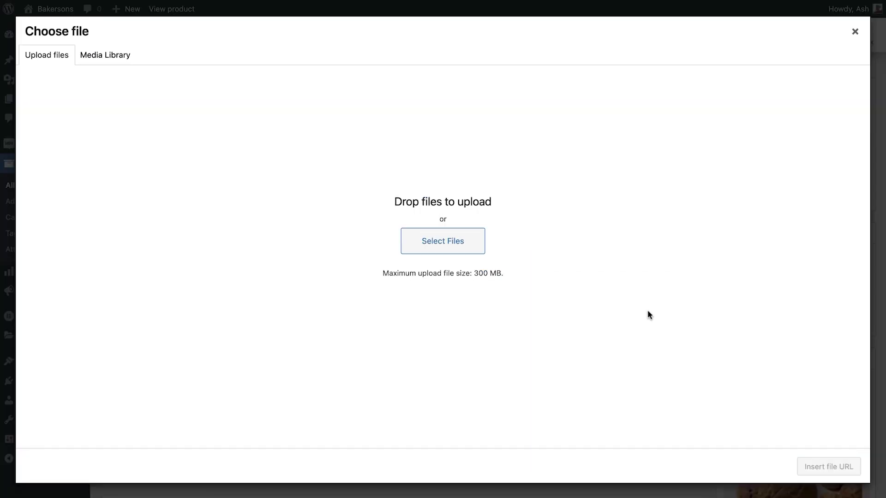
click(106, 56)
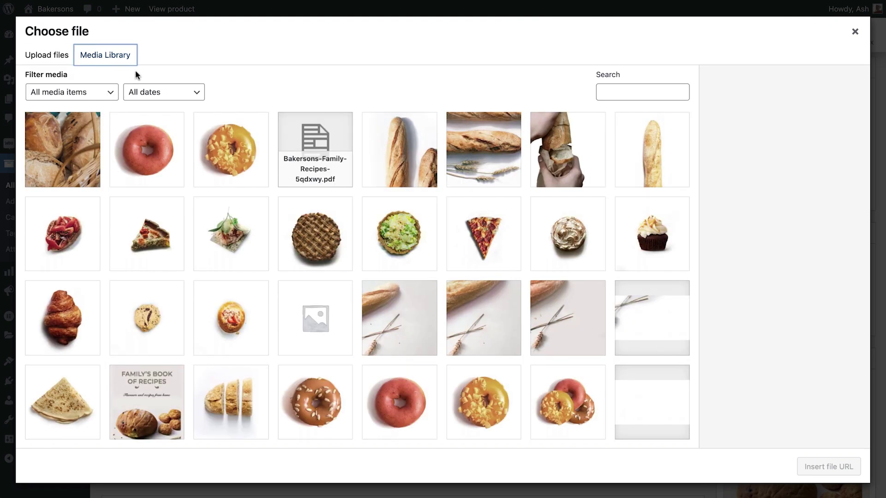
click(284, 138)
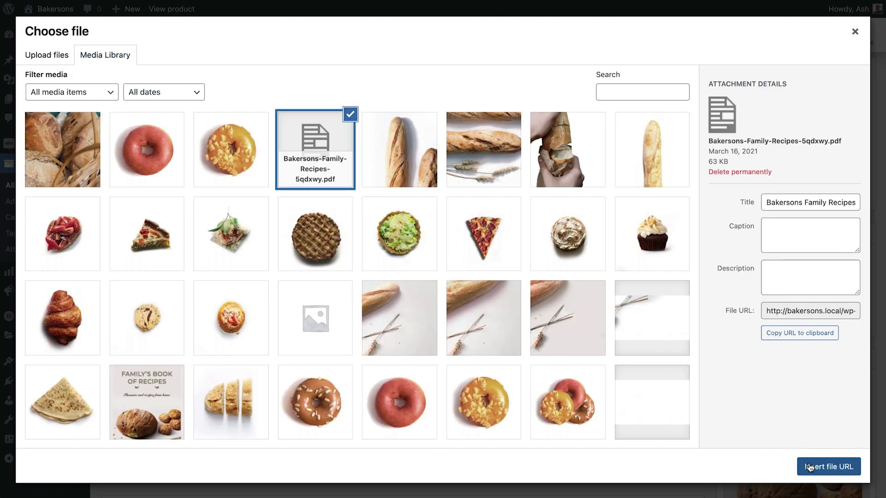
click(813, 466)
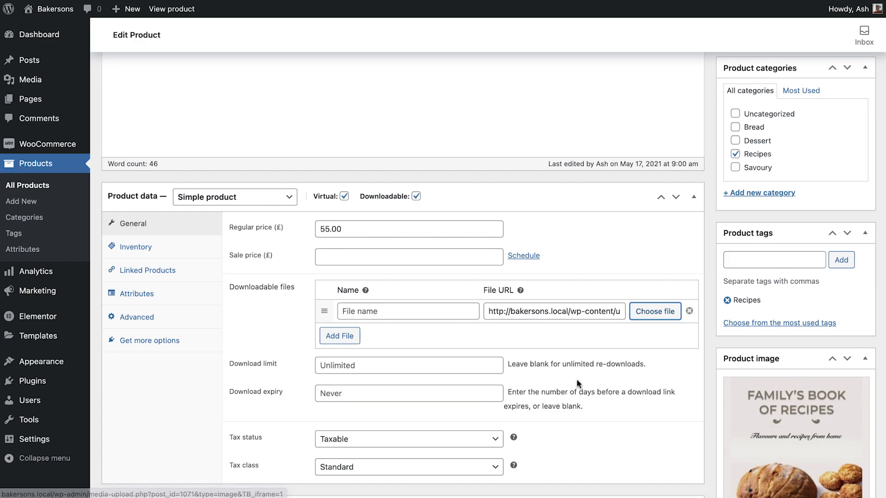
click(450, 315)
text(Family's Book Of Recipes)
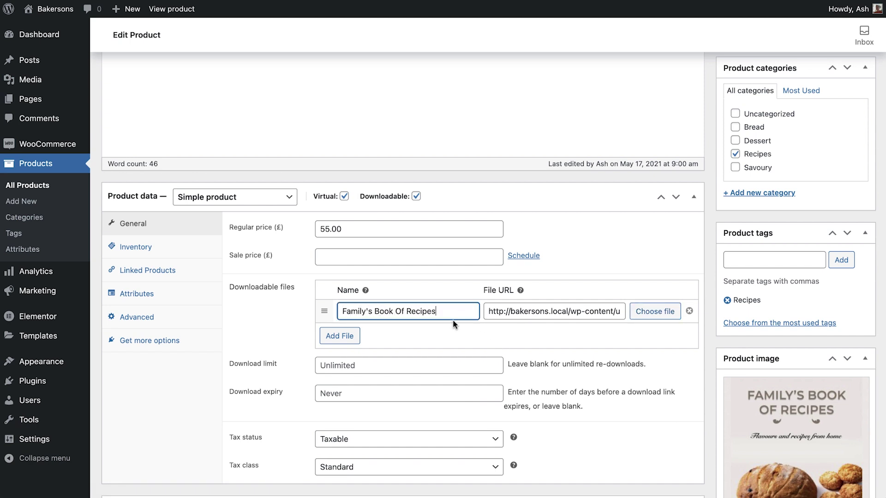
- Set the download limit to 1 and expiry to 30 days, then update the product
click(495, 361)
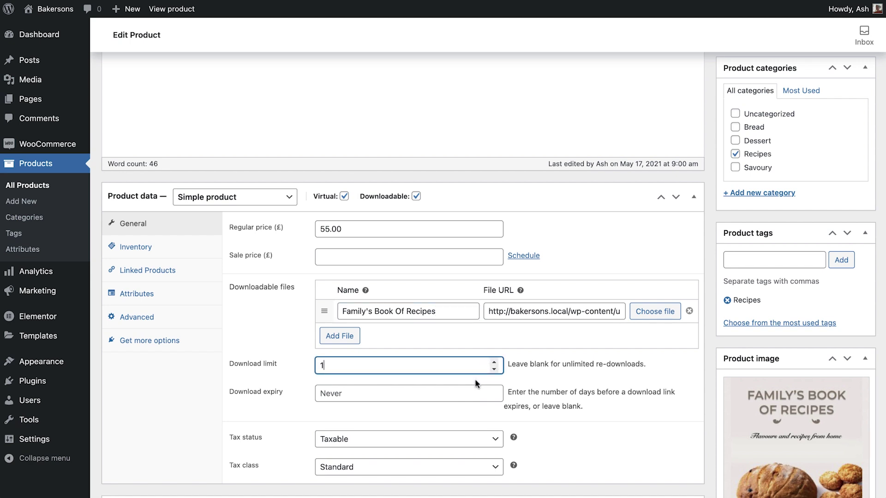
click(468, 391)
text(30)
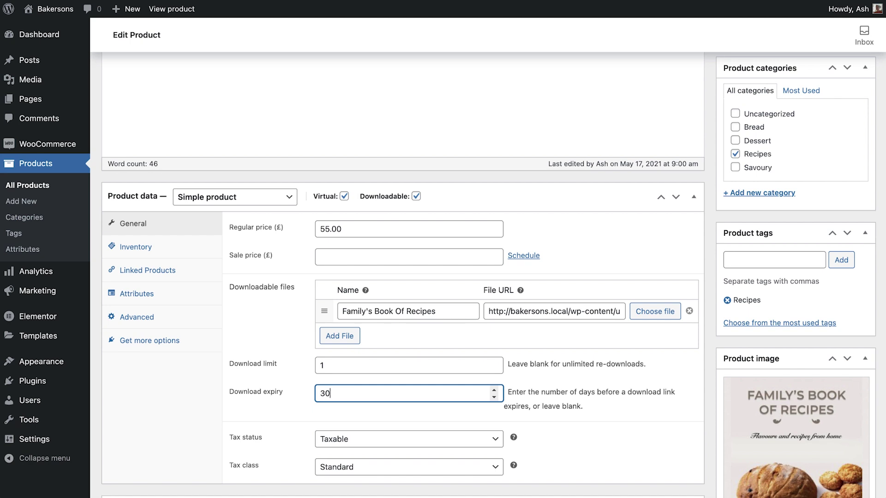
click(597, 410)
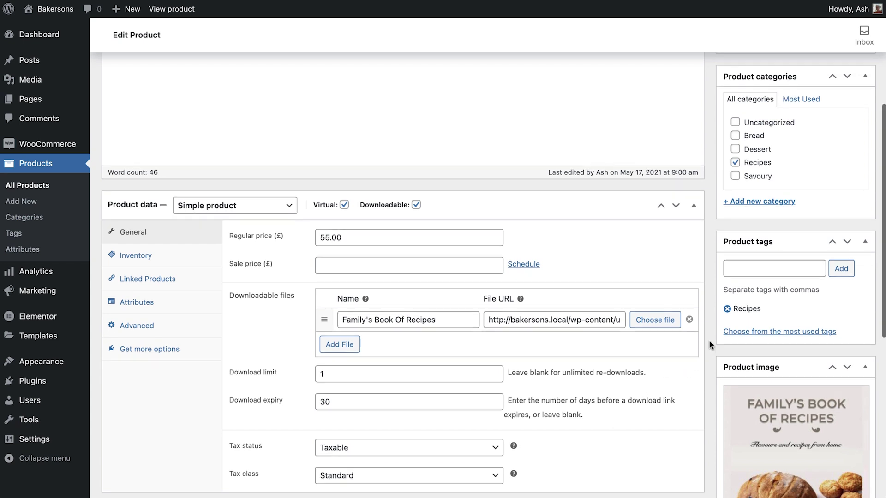
scroll(711, 344, up, 5)
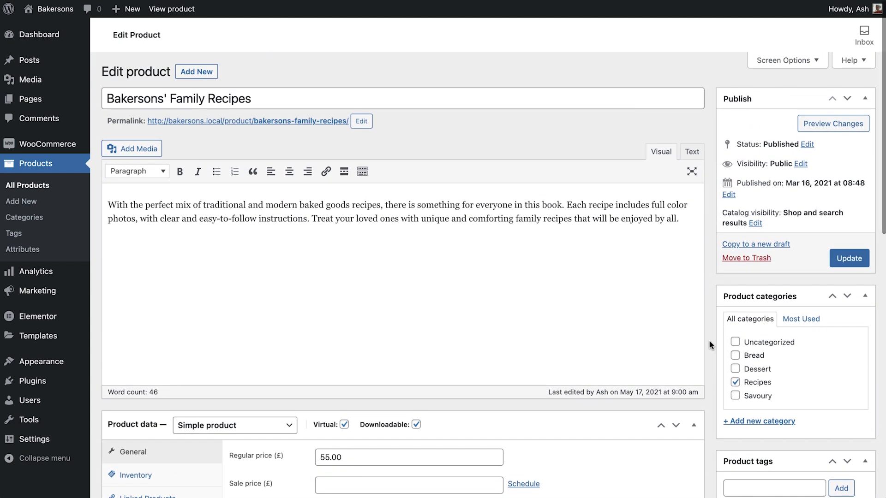
click(851, 258)
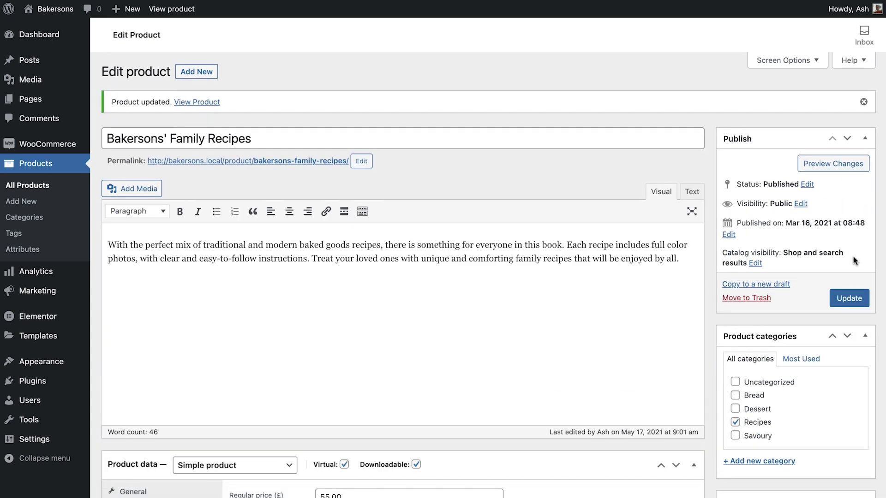
- Find Gourmet Doughnuts in All Products and open its edit page down to Product data
click(28, 185)
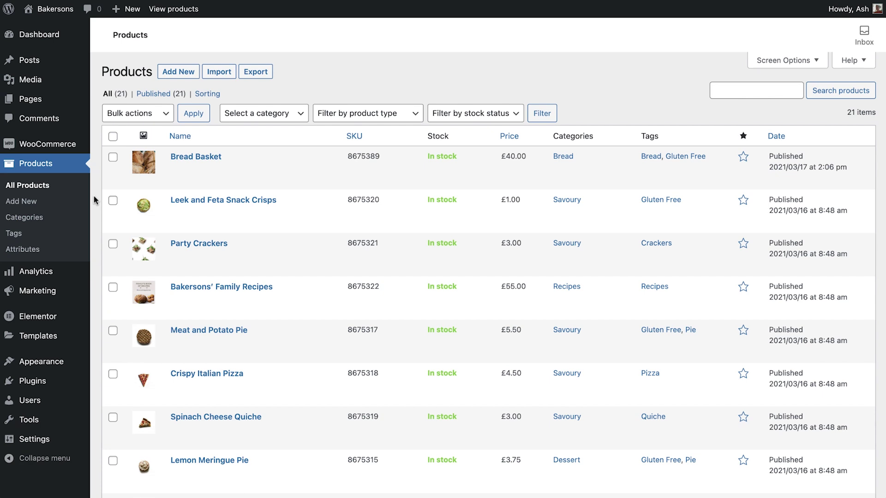
scroll(94, 200, down, 6)
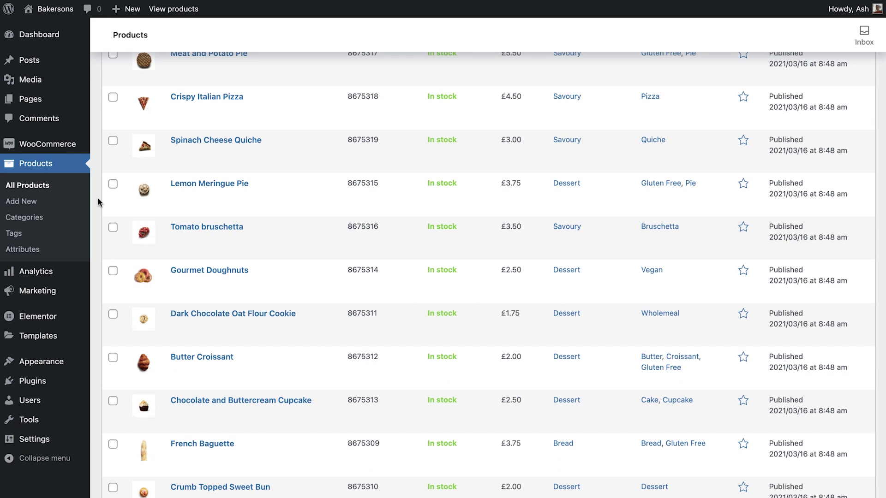
click(185, 273)
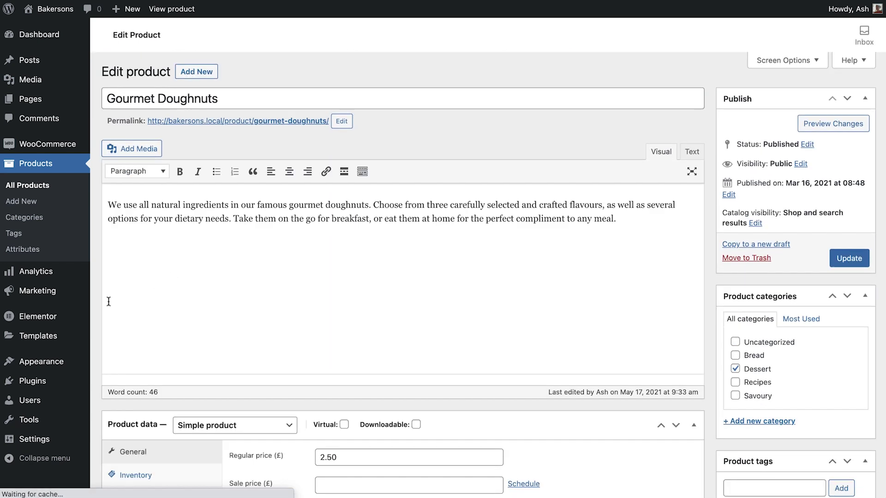
scroll(95, 310, down, 6)
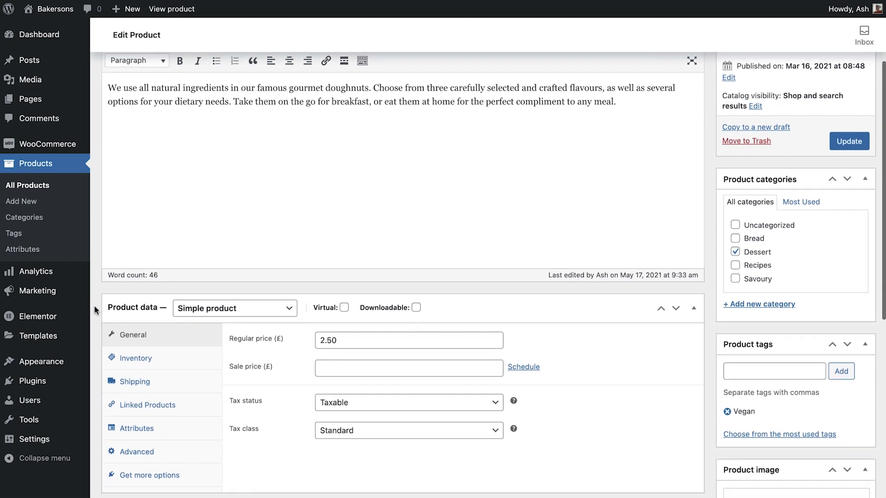
scroll(94, 310, down, 1)
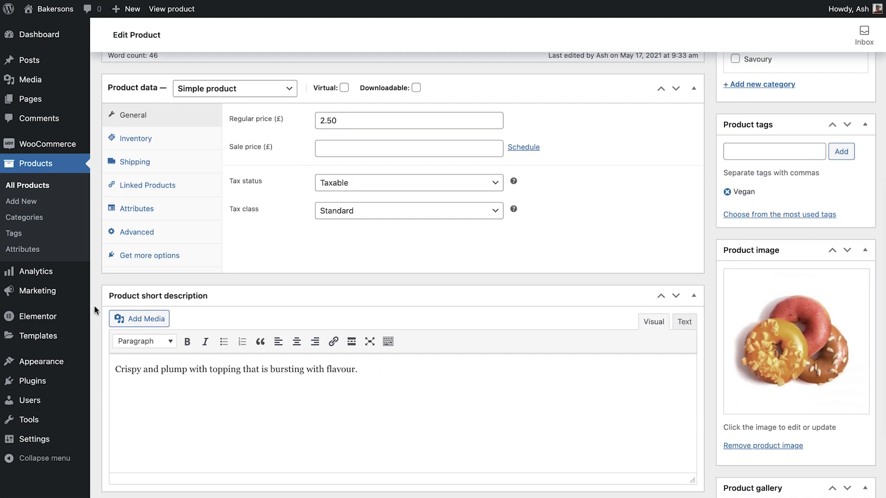
- Change the product type to Variable product
click(276, 93)
click(254, 128)
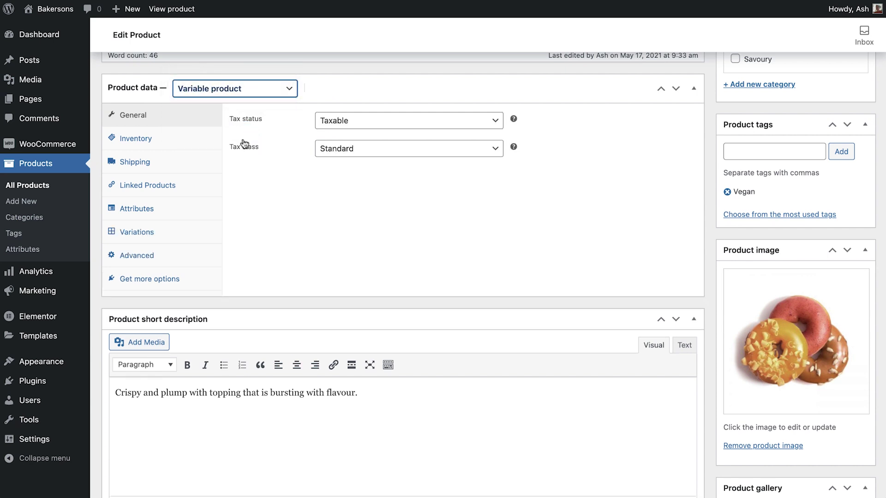
click(171, 238)
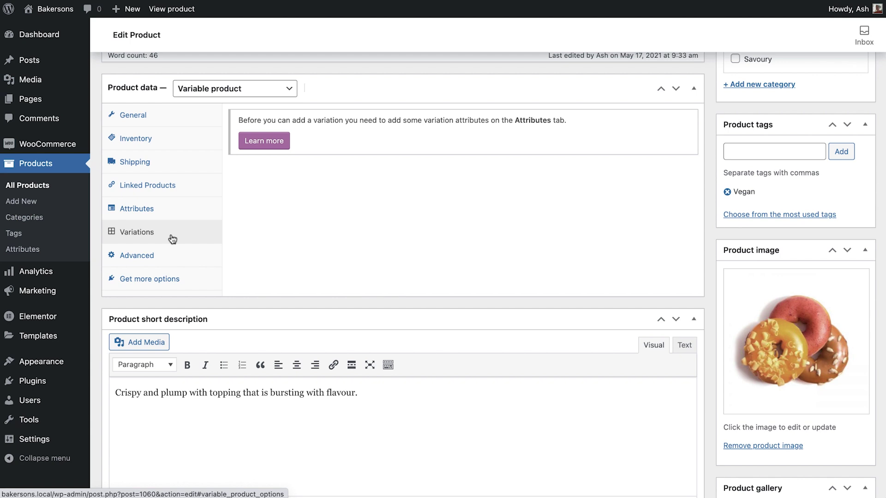
- Add a custom Flavour attribute with the three glazed flavours, used for variations, and save it
click(169, 211)
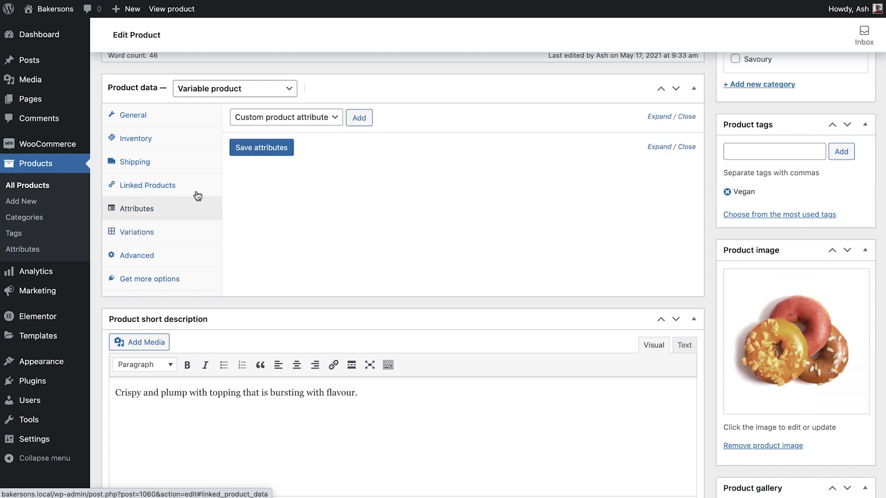
click(360, 118)
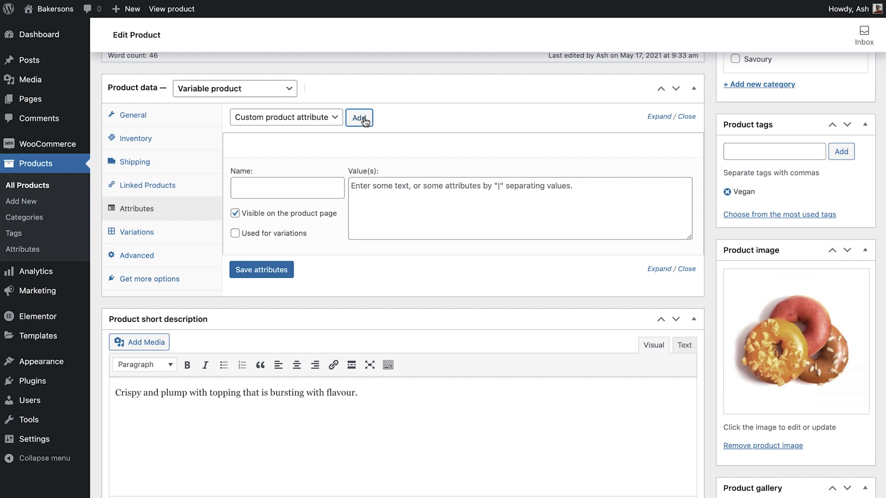
click(304, 185)
text(Flavour)
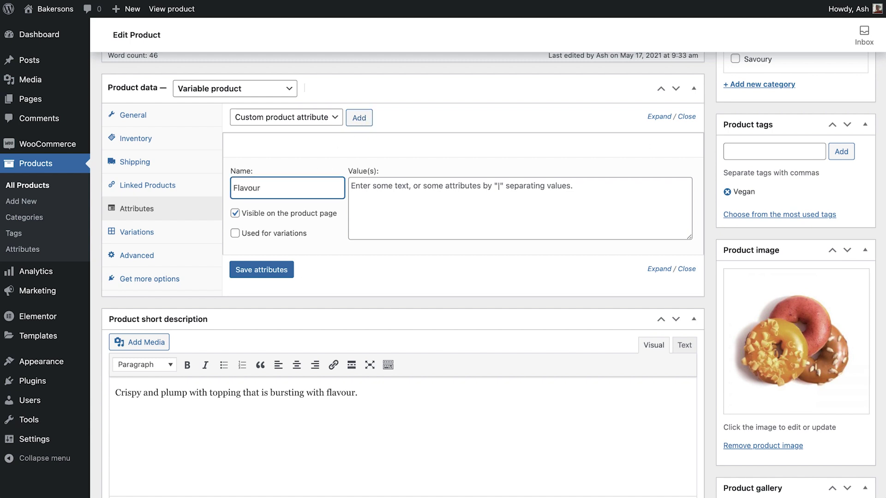
click(360, 187)
text(Orange Marmalade Glazed | Chocolate Caramel Glazed | Raspberry Glazed)
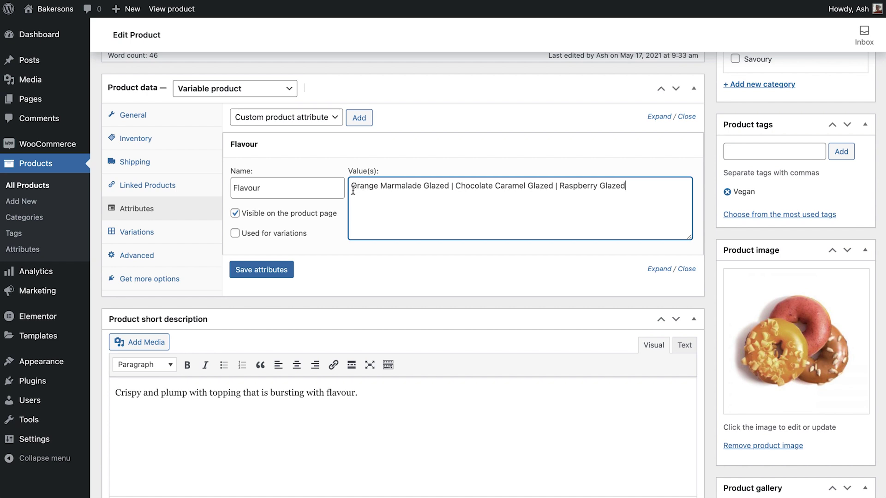
click(295, 235)
click(296, 235)
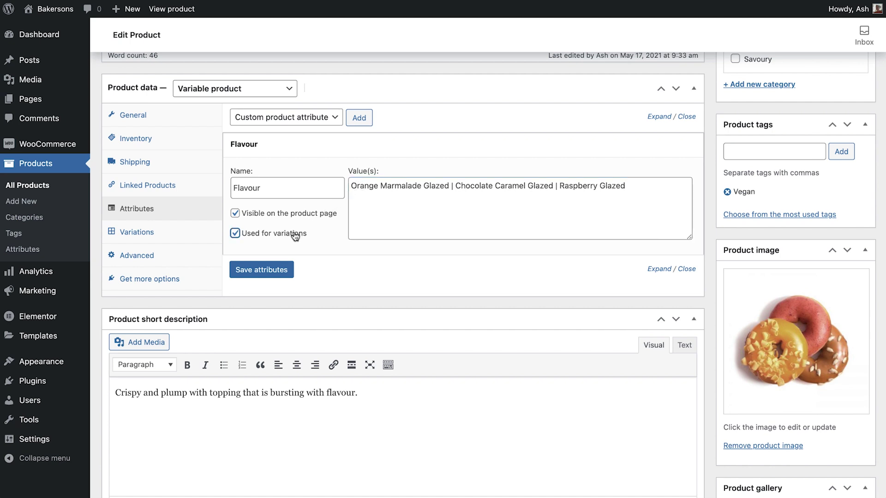
click(272, 269)
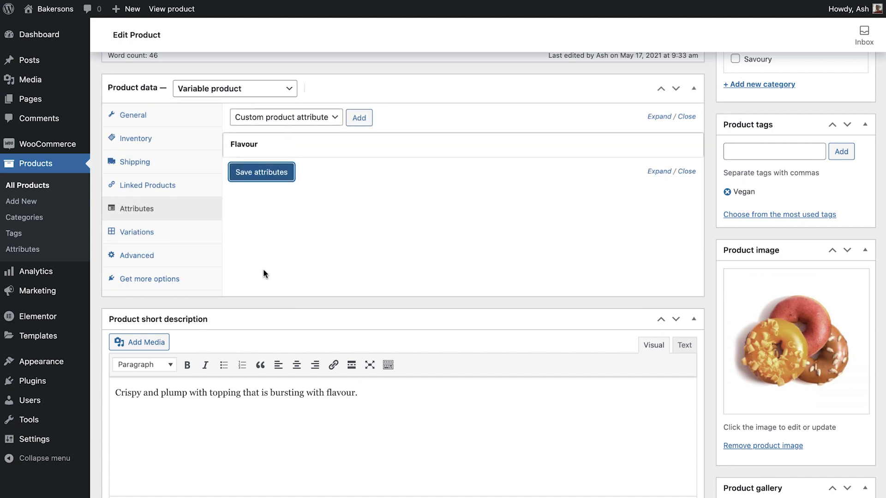
- Add variation #1209 with a regular price of 2.50 and save it
click(195, 240)
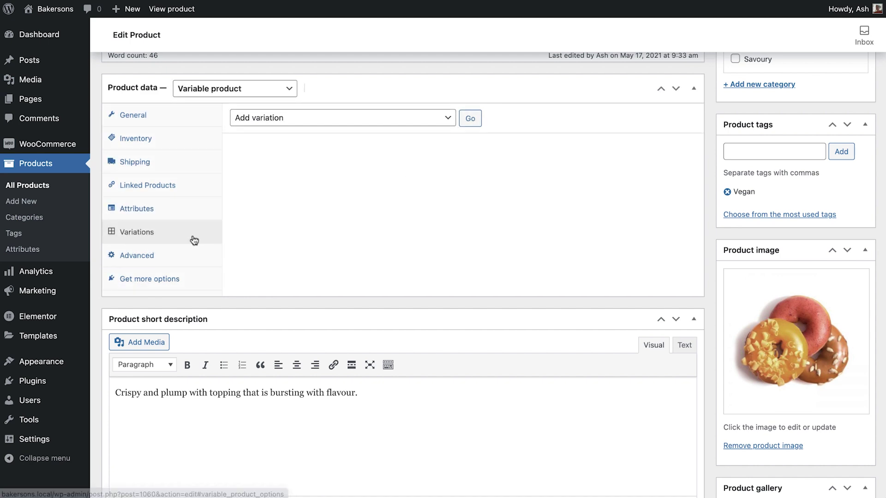
click(470, 118)
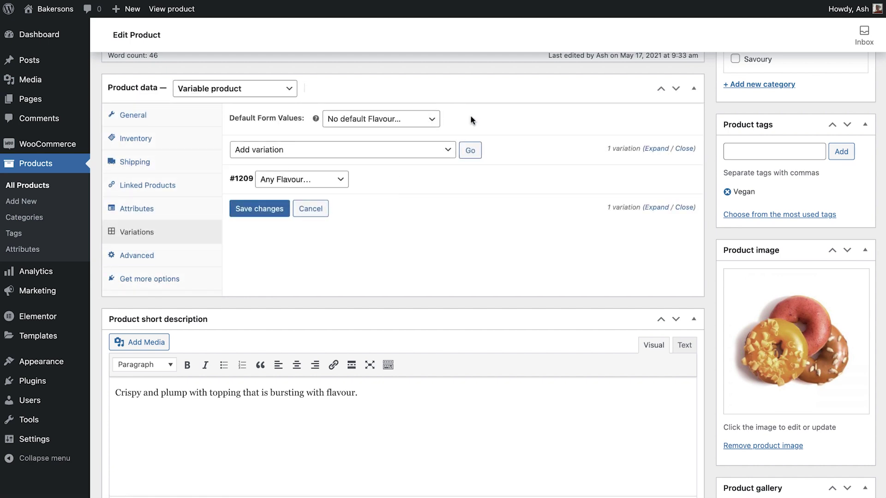
click(377, 183)
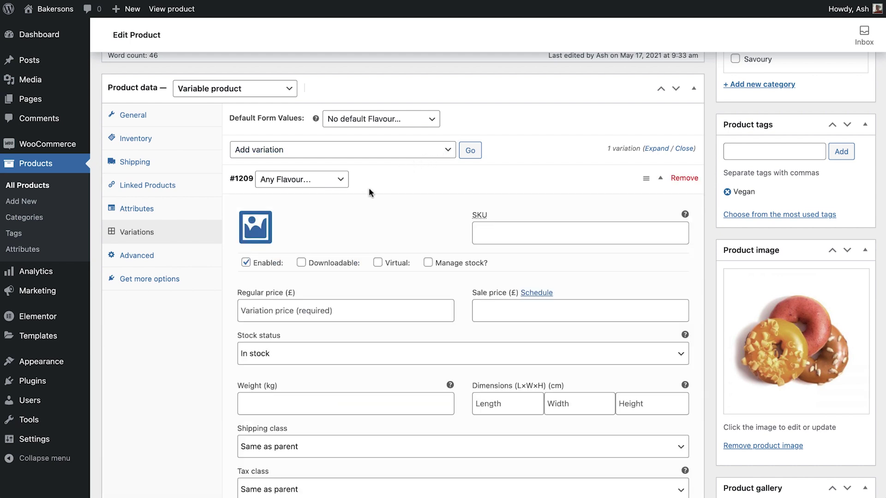
click(305, 307)
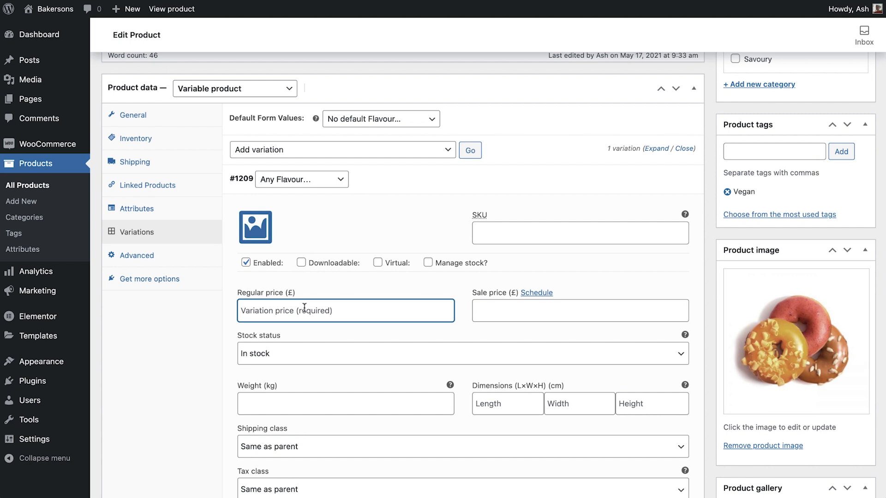
text(2.50)
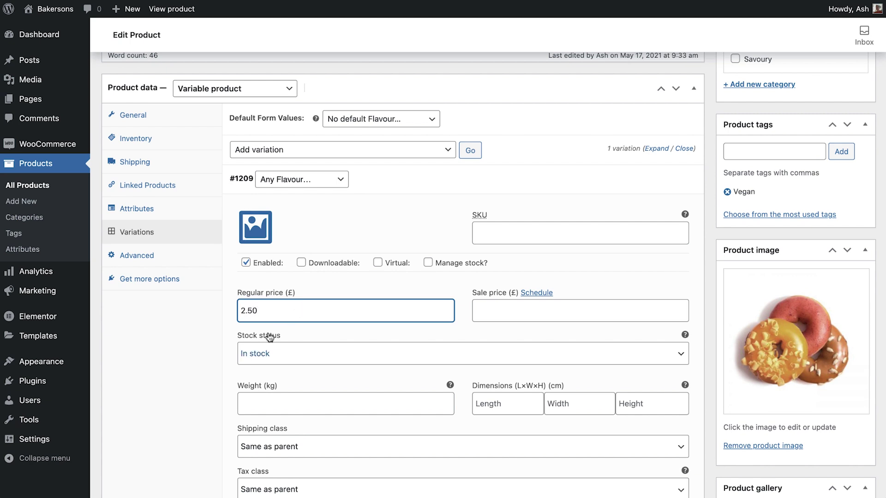
click(217, 370)
scroll(217, 370, down, 5)
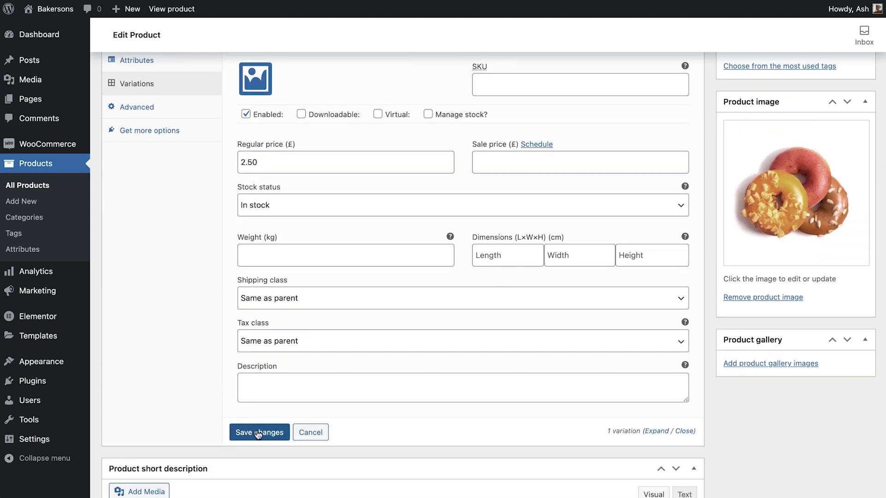
click(258, 432)
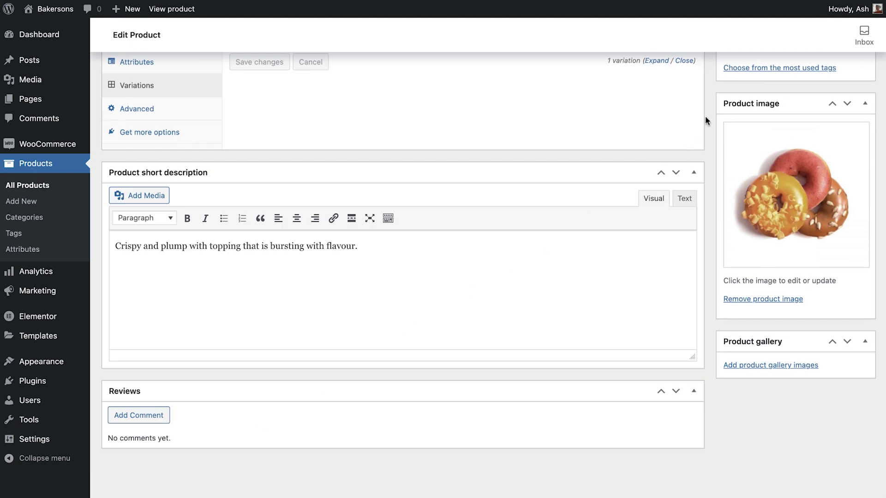
scroll(707, 114, up, 4)
- Preview the storefront page and select Orange Marmalade, Chocolate Caramel and Raspberry Glazed in turn
scroll(707, 115, up, 6)
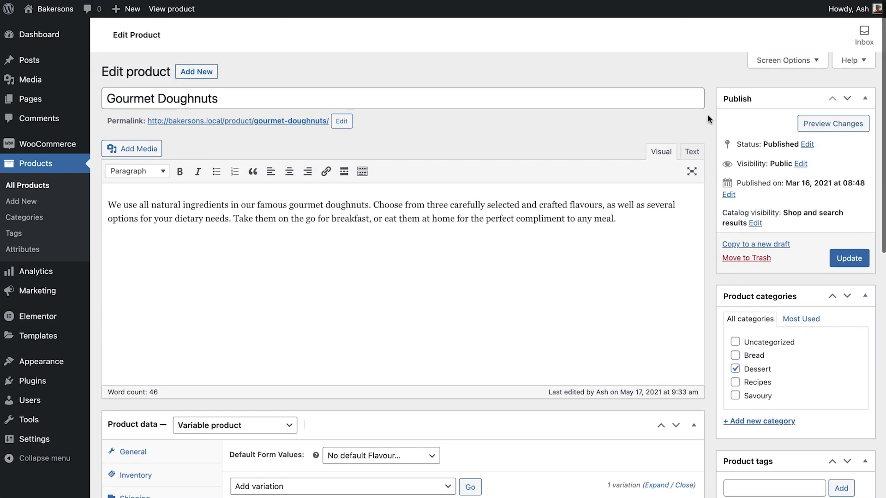
click(829, 124)
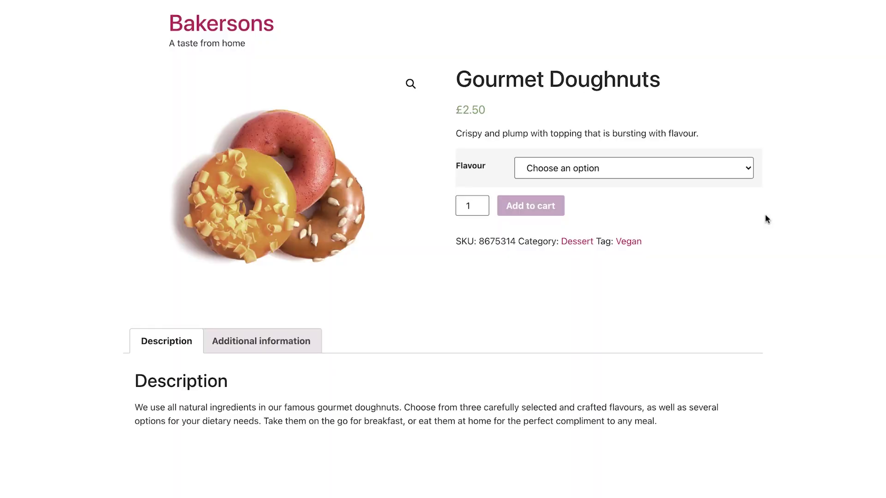
click(725, 171)
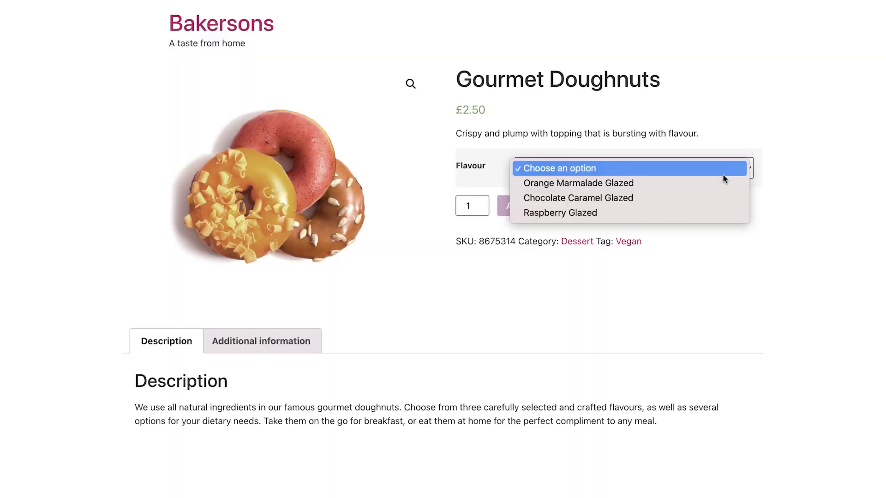
click(723, 182)
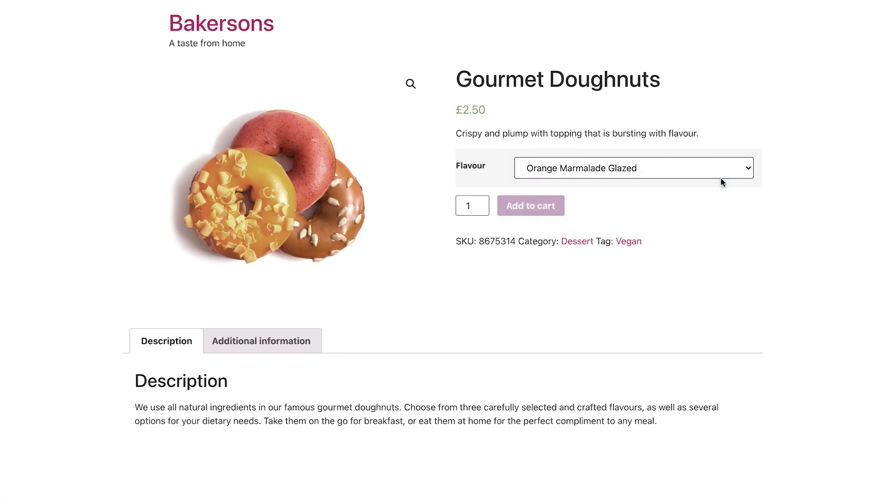
click(724, 172)
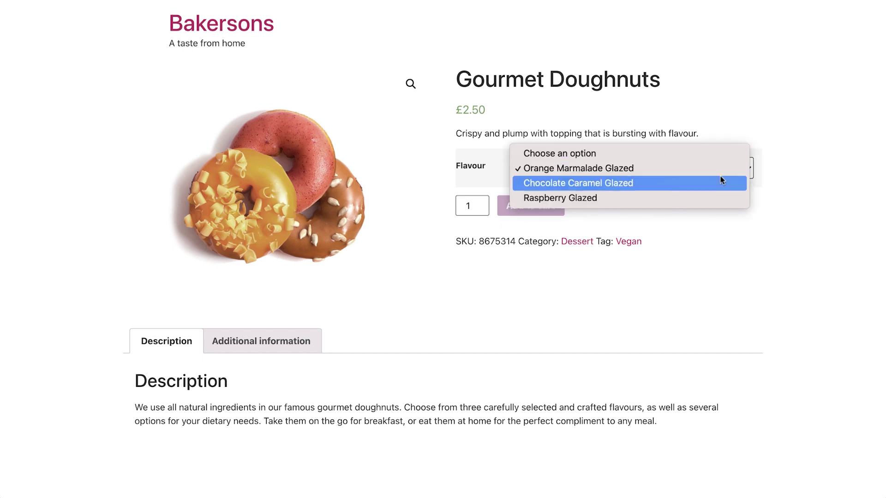
click(717, 183)
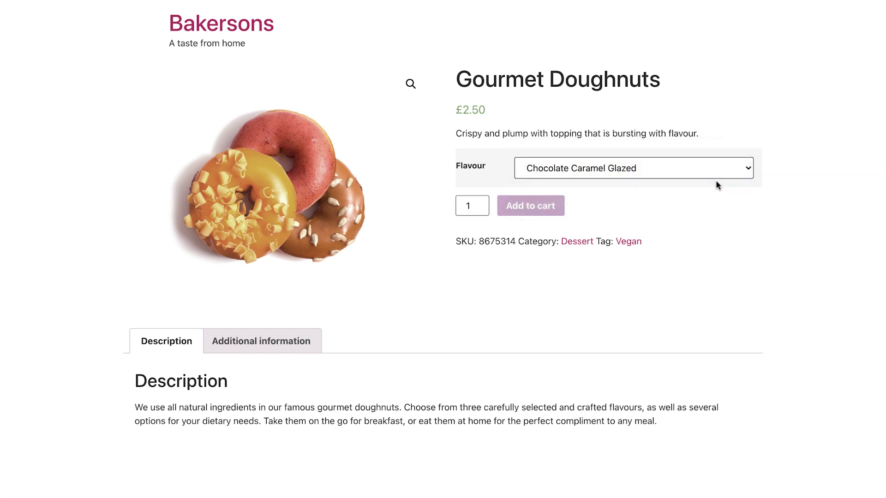
click(722, 175)
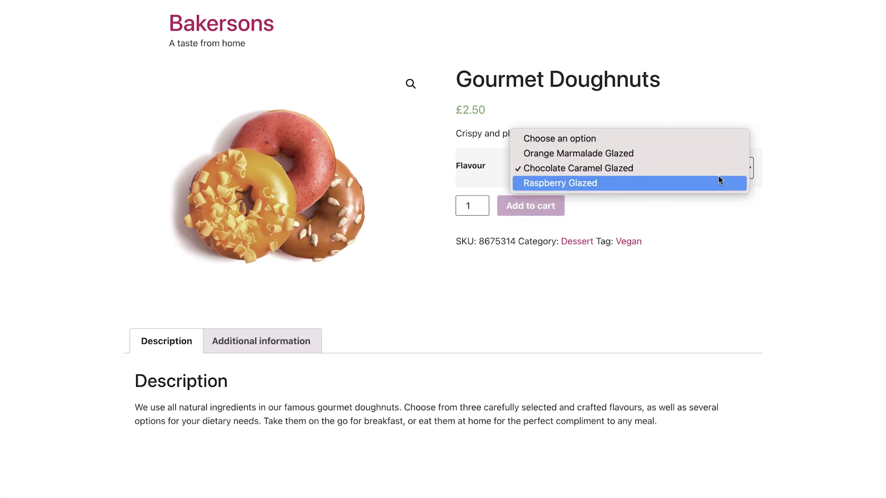
click(717, 184)
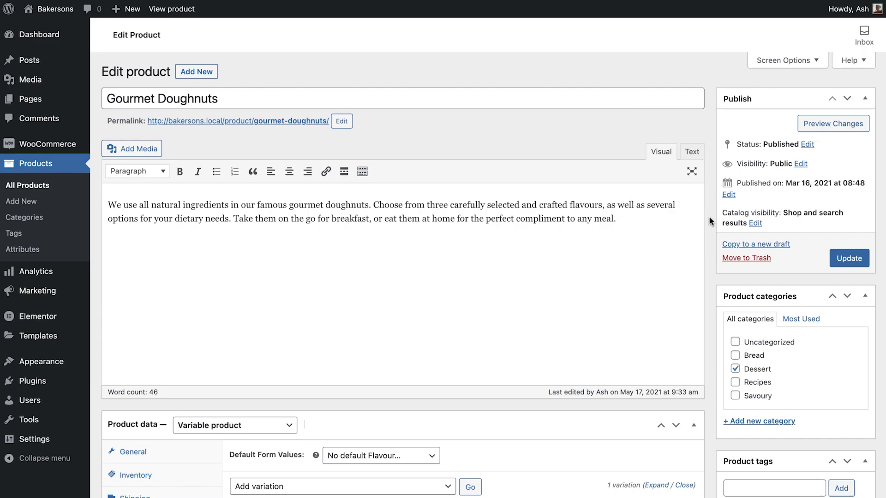
- Assign Orange Marmalade Glazed to variation #1209 and give it the orange donut image
scroll(711, 222, down, 5)
scroll(710, 222, down, 4)
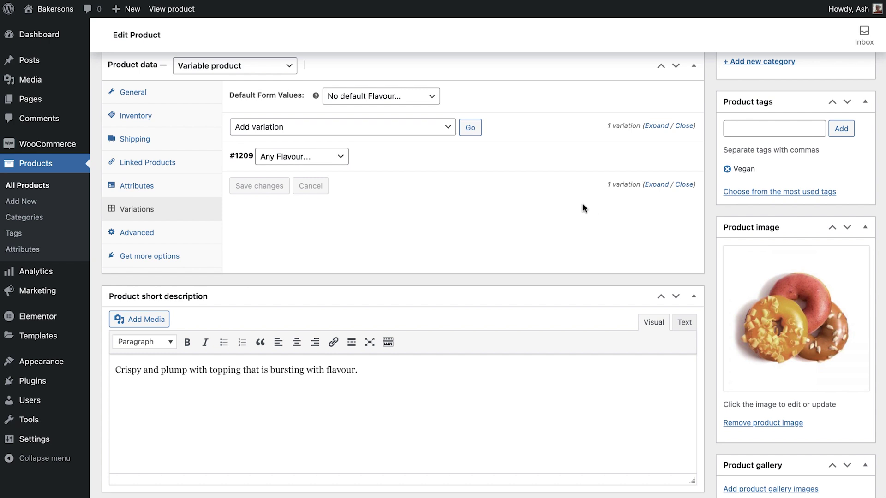
click(343, 162)
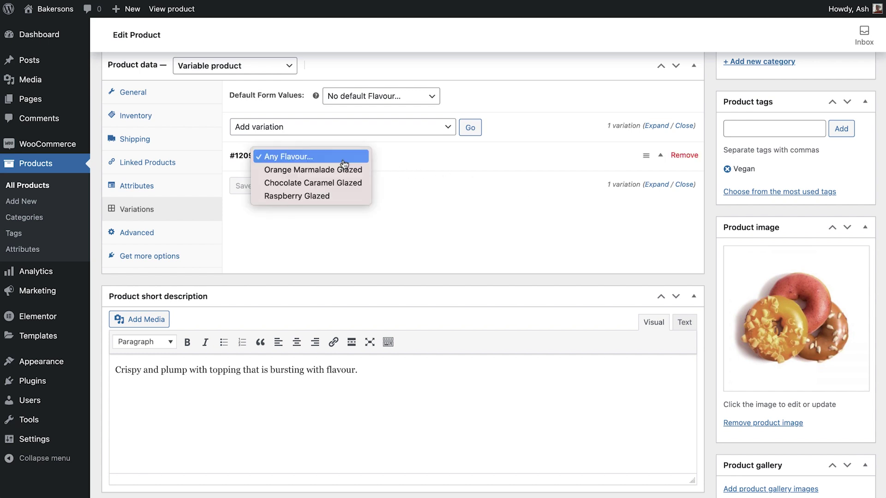
click(334, 172)
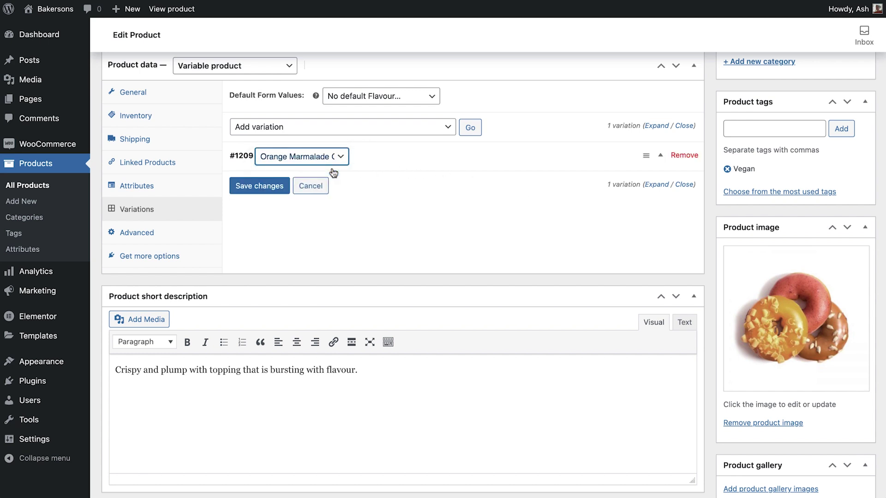
click(363, 163)
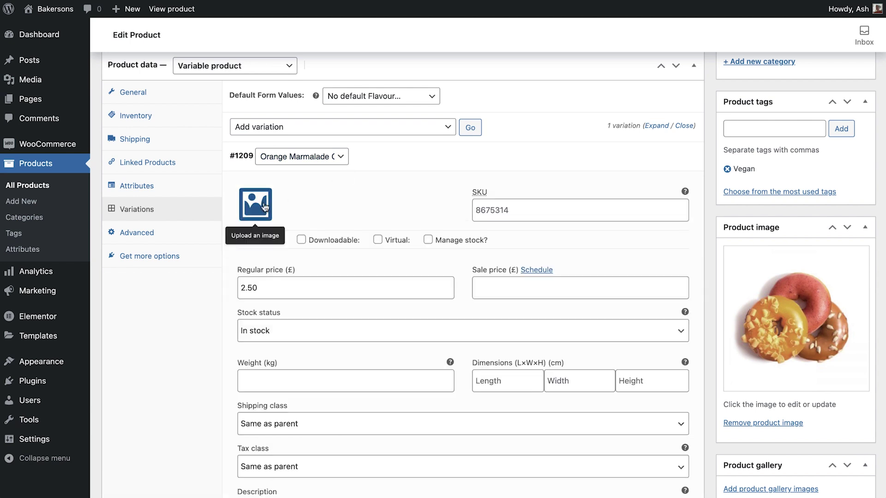
click(266, 207)
click(101, 56)
click(147, 149)
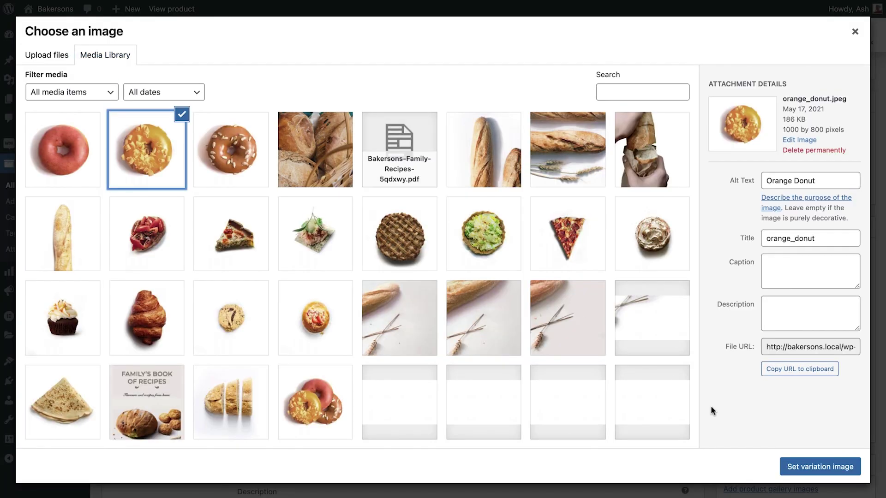
click(820, 467)
- Describe it as 'Sweet and tart orange topping with white chocolate shavings' and save
scroll(449, 343, down, 5)
click(449, 343)
text(Sweet and tart orange topping with white chocolate shavings)
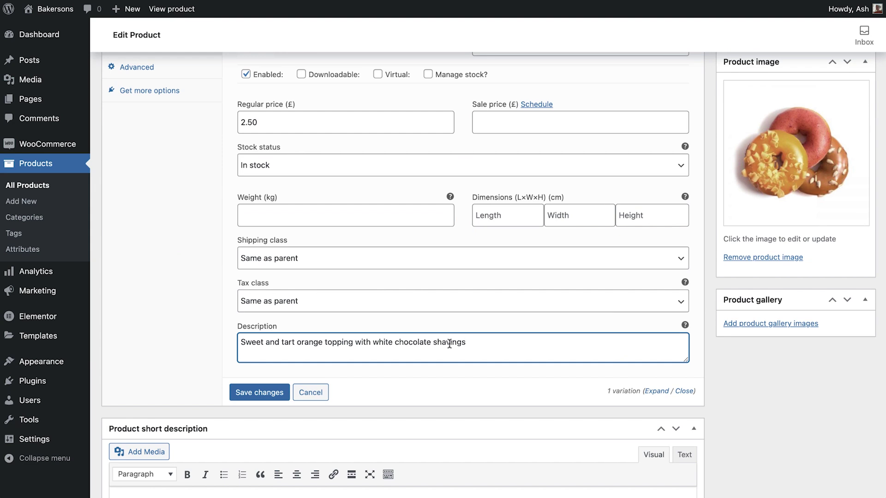
click(260, 392)
scroll(266, 374, up, 4)
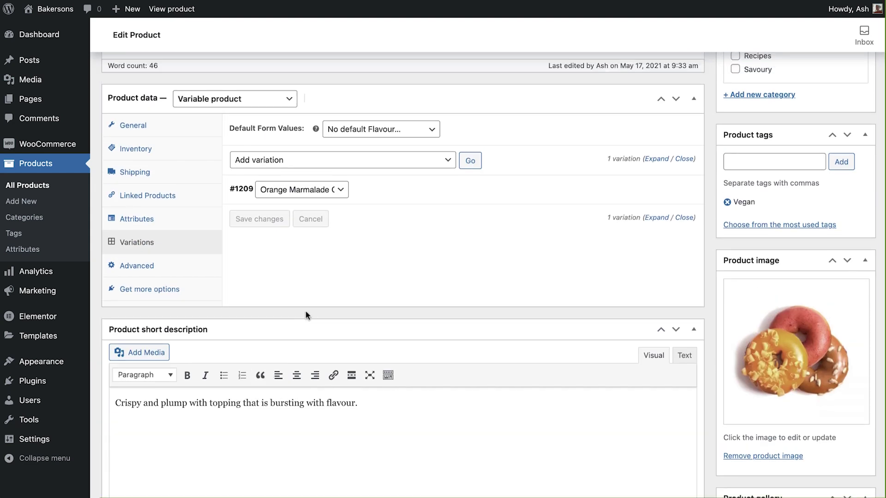
- Run 'Create variations from all attributes', confirm, and dismiss the added-variations notice
click(447, 162)
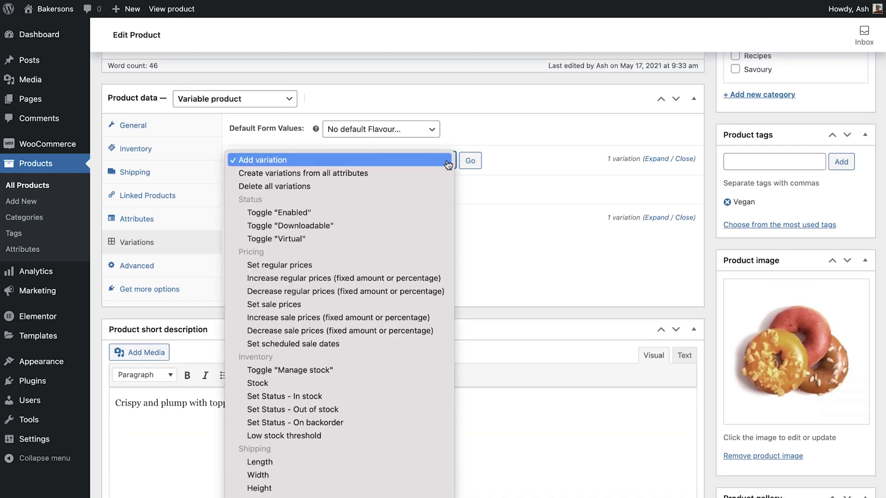
click(438, 173)
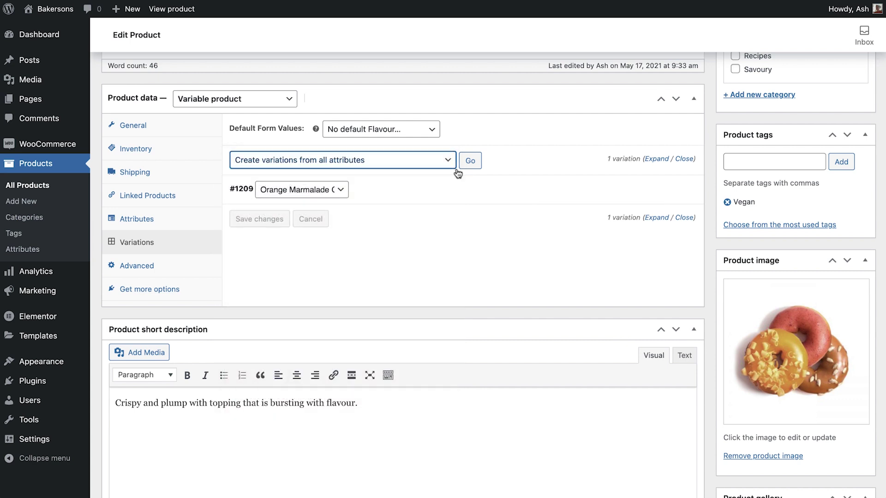
click(472, 167)
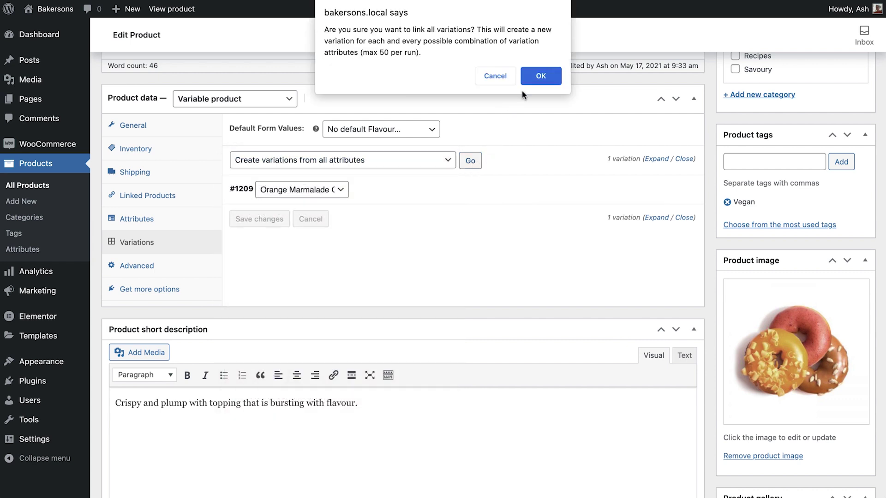
click(535, 75)
click(546, 57)
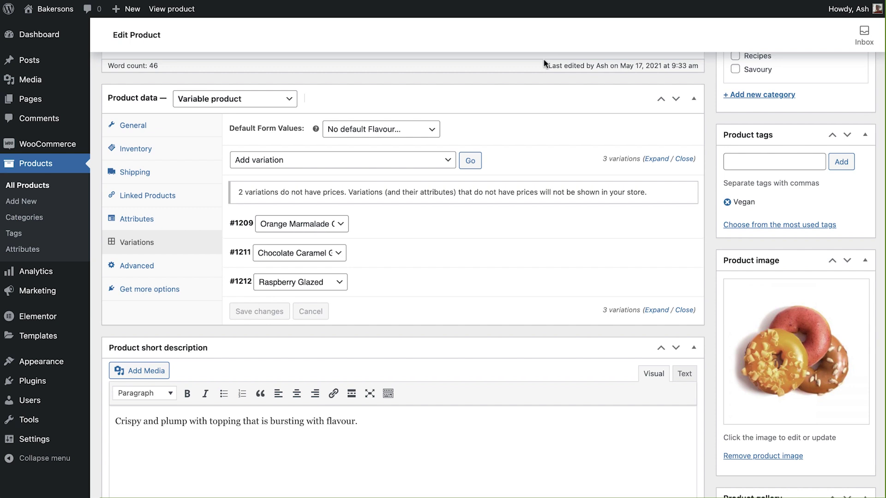
- Give Chocolate Caramel #1211 the chocolate donut image, price 3.50 and a pasted description, then save
click(412, 256)
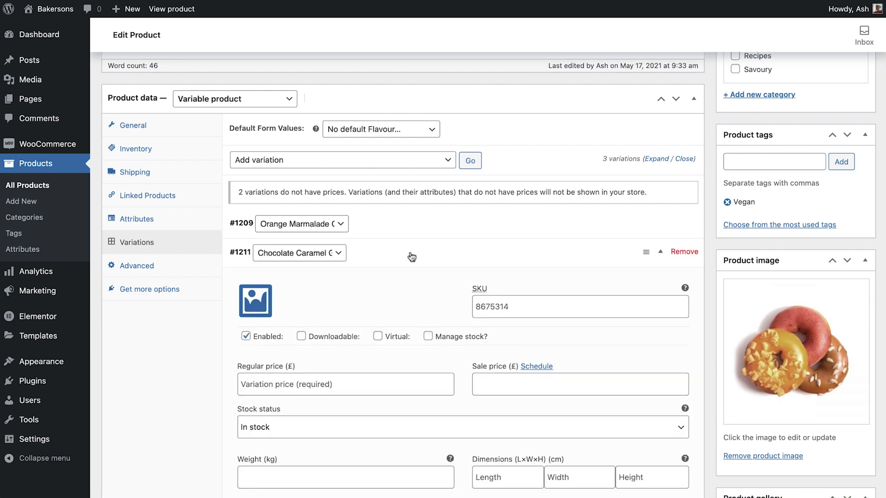
click(256, 301)
click(247, 167)
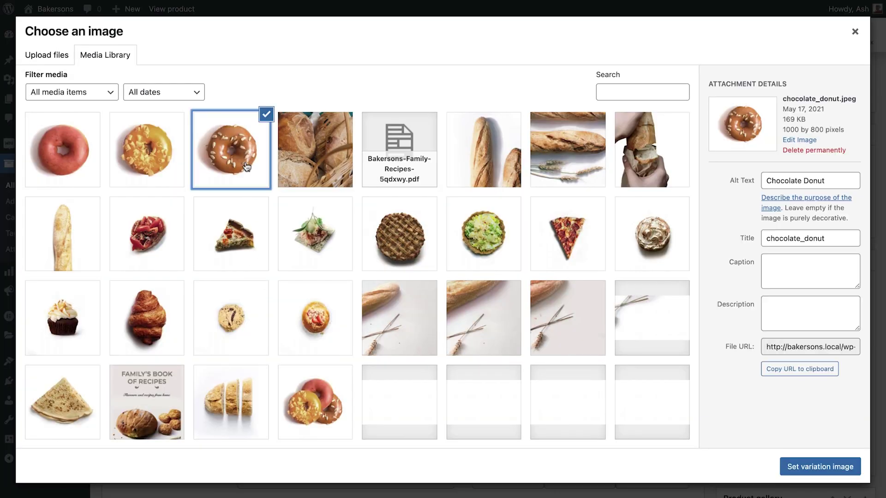
click(798, 466)
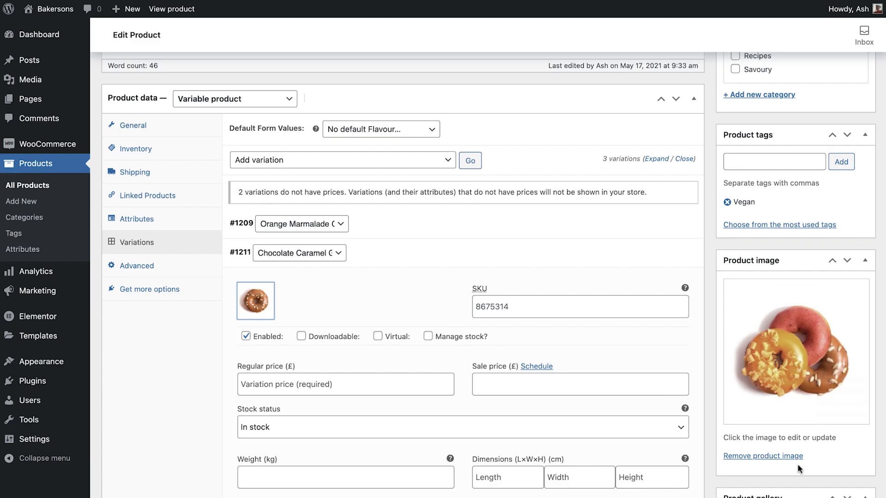
click(431, 386)
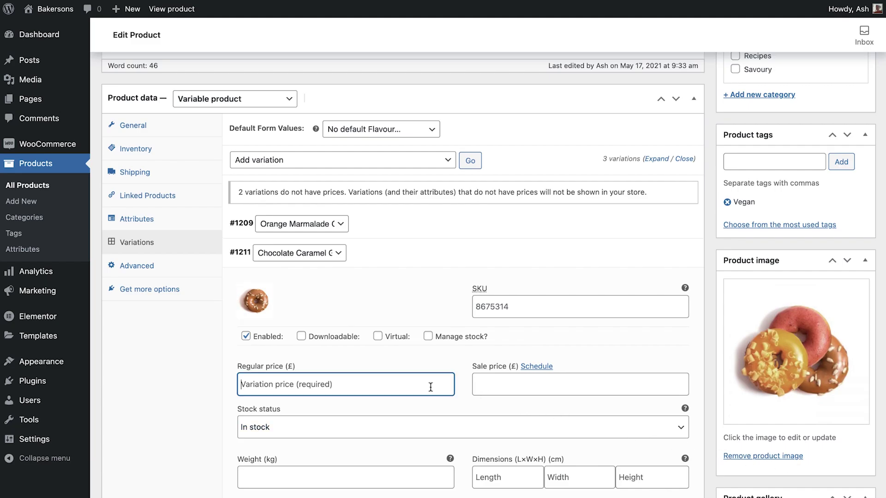
text(3.50)
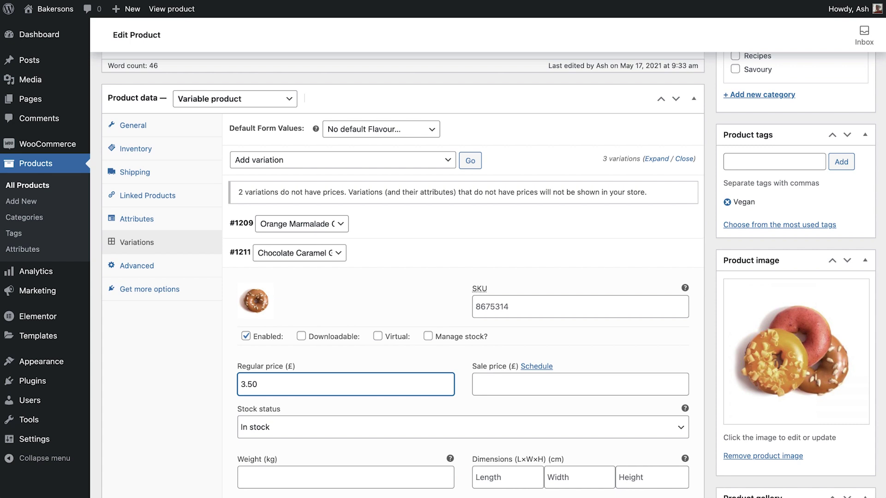
click(208, 451)
scroll(208, 452, down, 6)
click(310, 340)
text(Chocolate caramel icing with a sprinkling of sunflower seeds.)
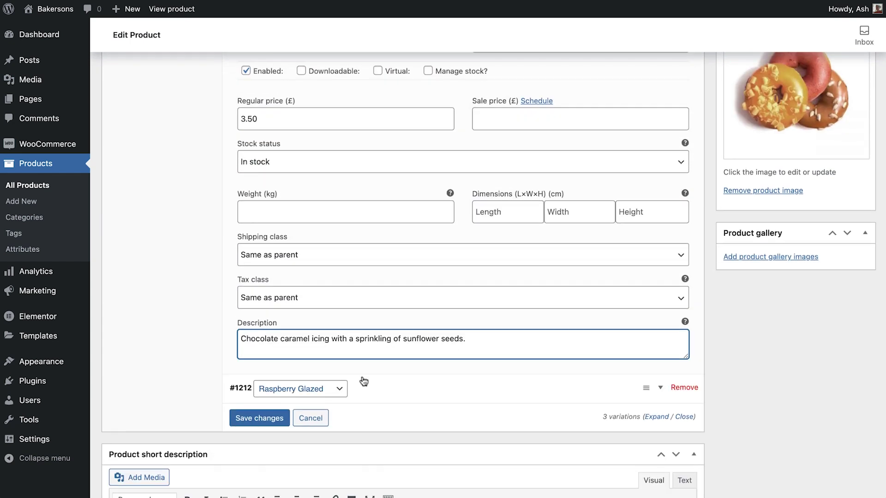
click(249, 417)
scroll(249, 323, up, 4)
- Give Raspberry Glazed #1212 the red donut image, price 2.50 and a pasted description, then save
click(404, 284)
click(266, 332)
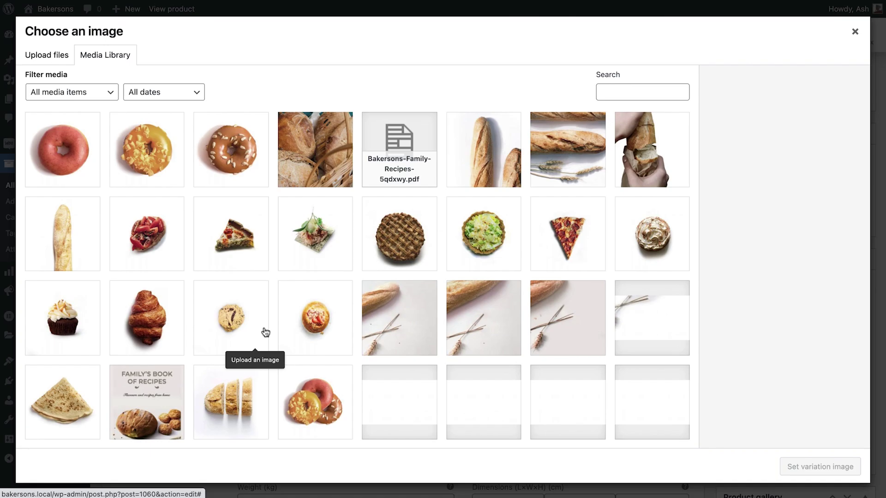
click(92, 143)
click(791, 463)
click(425, 406)
text(2.50)
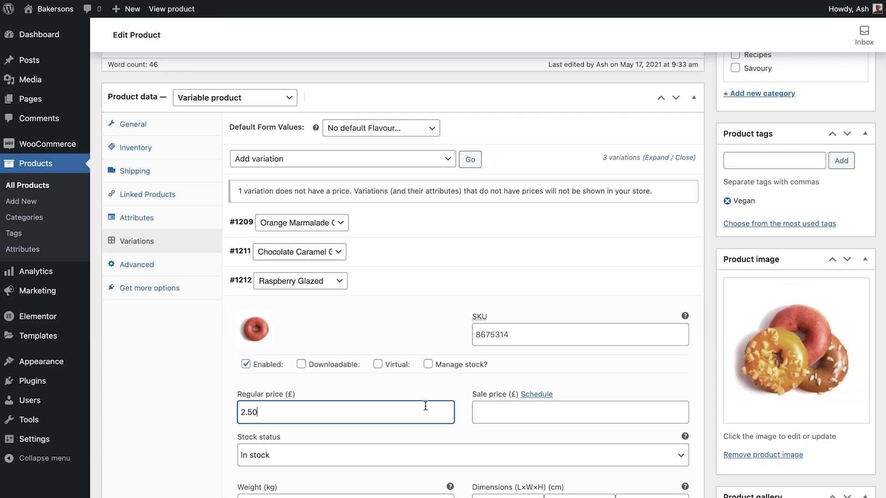
click(211, 435)
scroll(212, 486, down, 7)
click(253, 406)
key(ctrl+v)
click(259, 446)
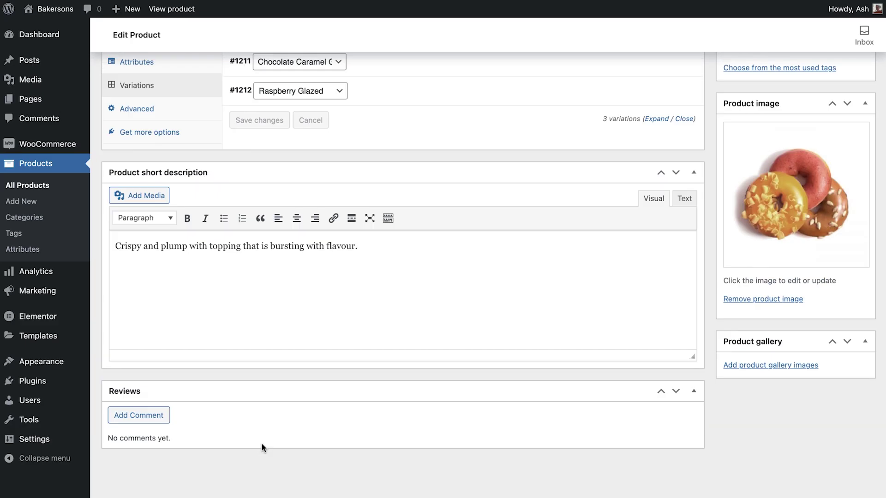
scroll(708, 291, up, 6)
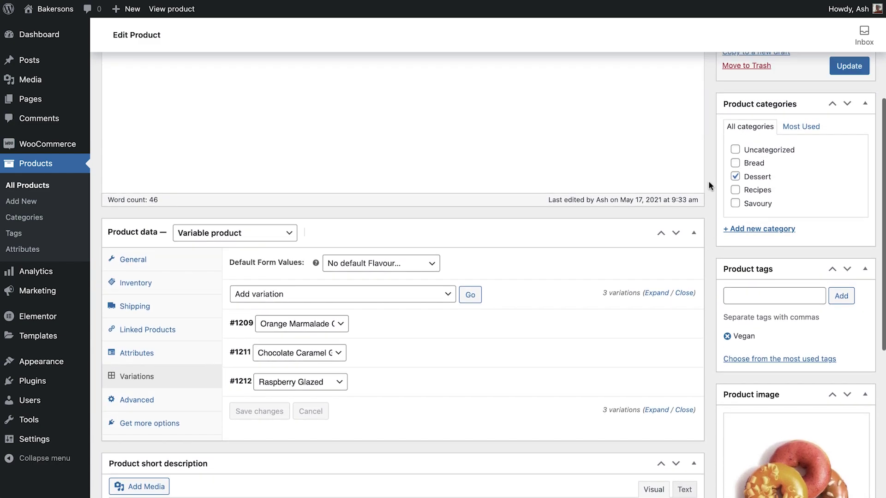
scroll(709, 186, up, 5)
click(834, 127)
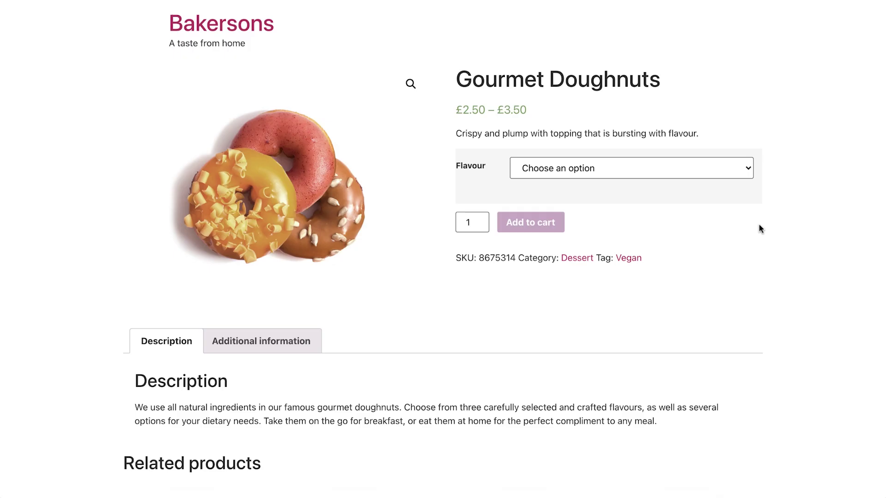
click(729, 174)
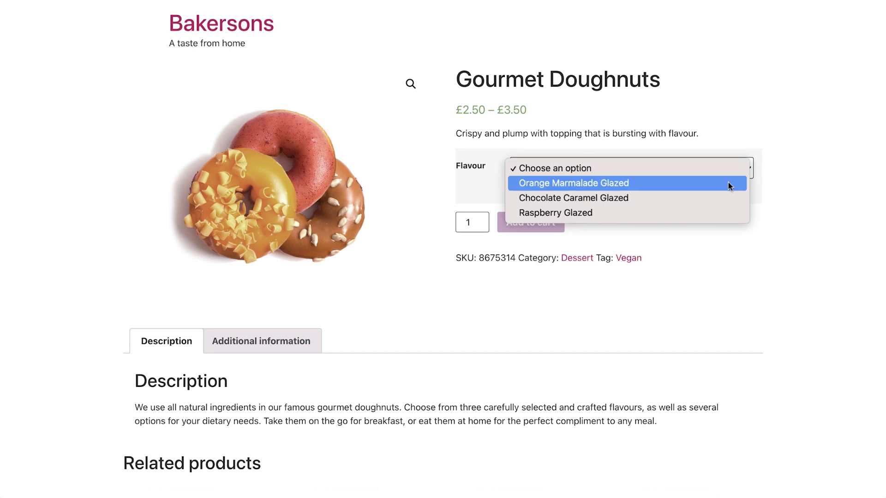
click(728, 183)
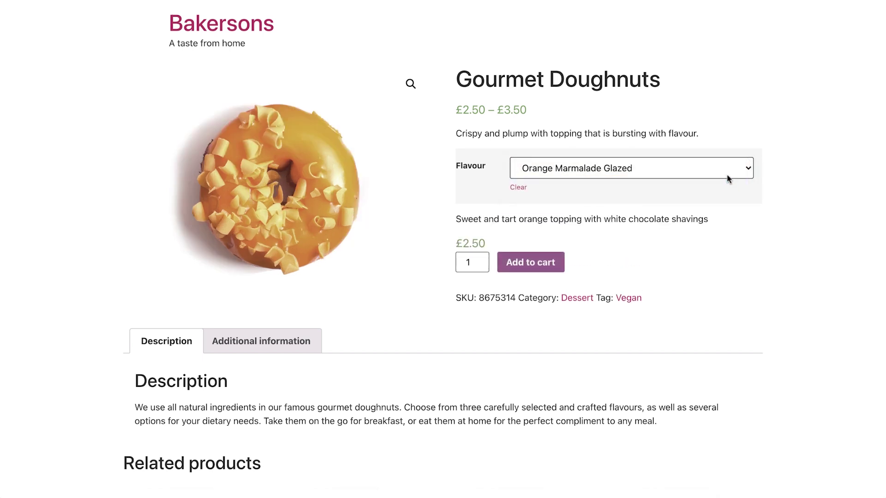
click(728, 179)
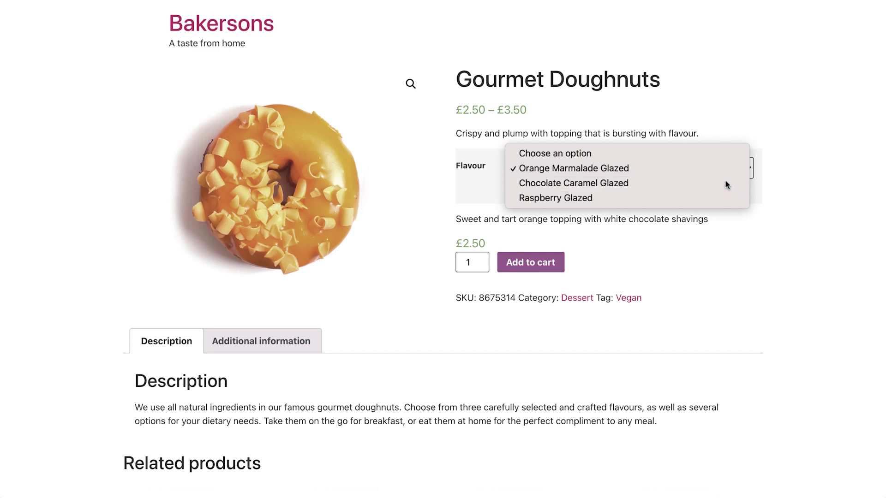
click(726, 184)
click(726, 175)
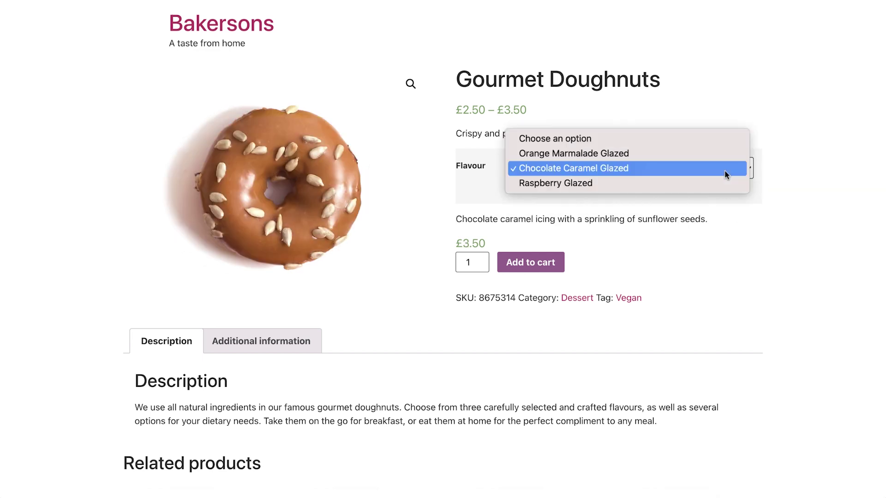
click(725, 181)
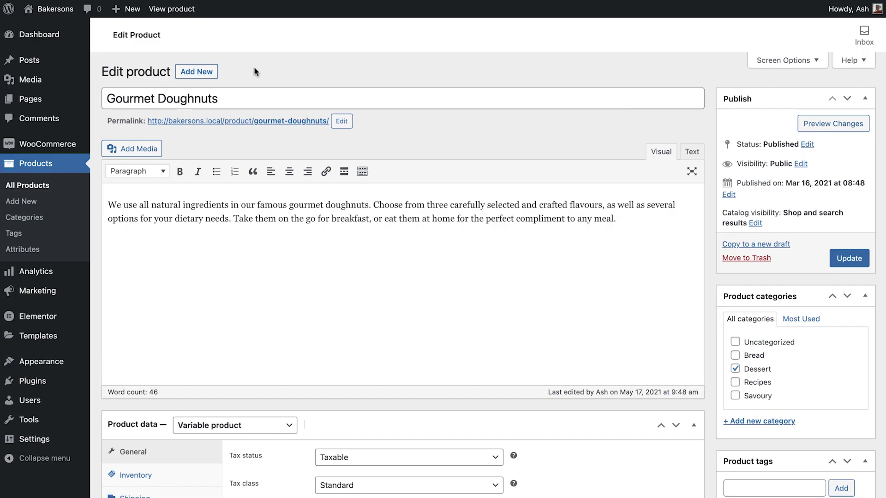
- Create a new global product attribute named 'Dietary Options'
click(42, 251)
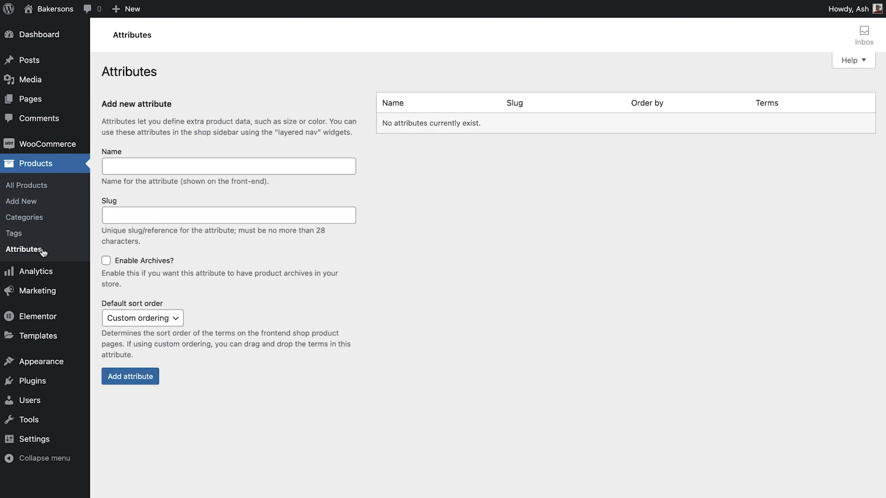
click(129, 170)
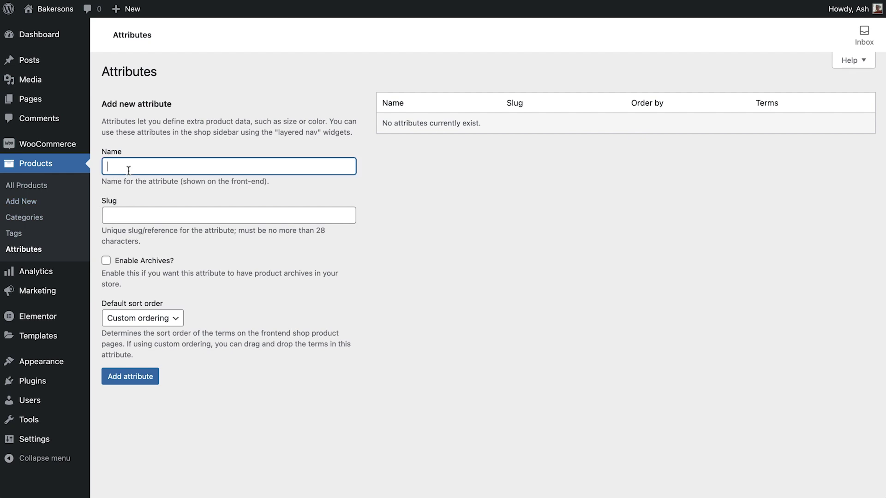
text(Dietary Options)
click(125, 379)
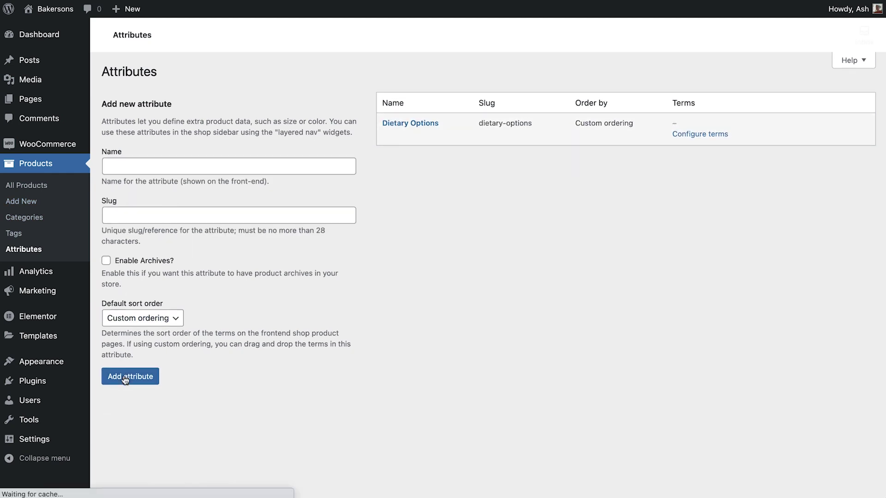
- Add the terms Gluten Free, Nut Free and Vegan to Dietary Options
click(680, 134)
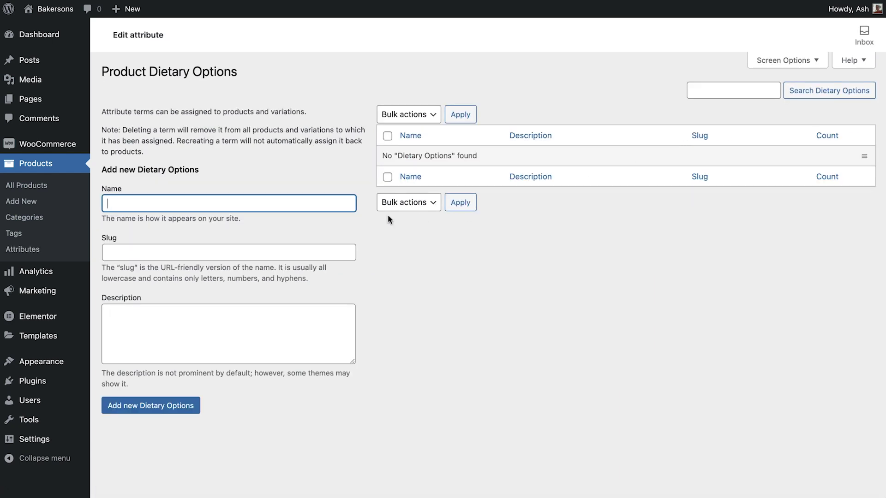
text(Gluten Free)
click(161, 407)
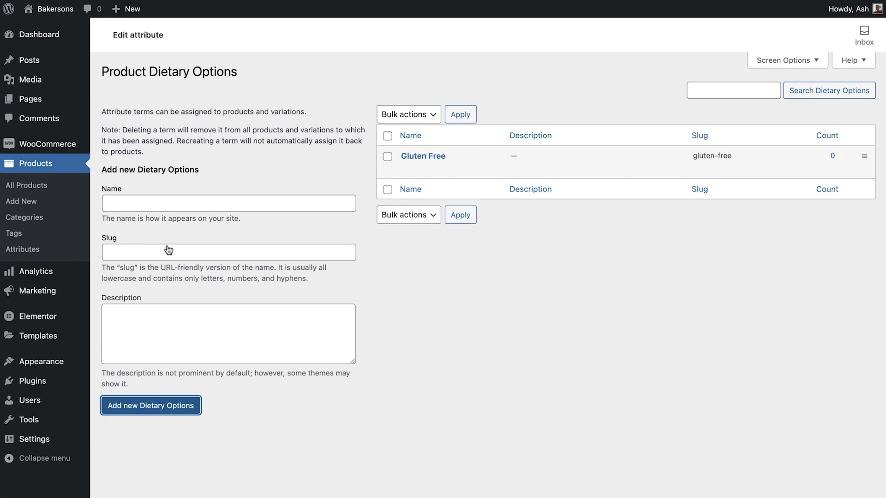
click(167, 206)
text(Nut Free)
click(141, 409)
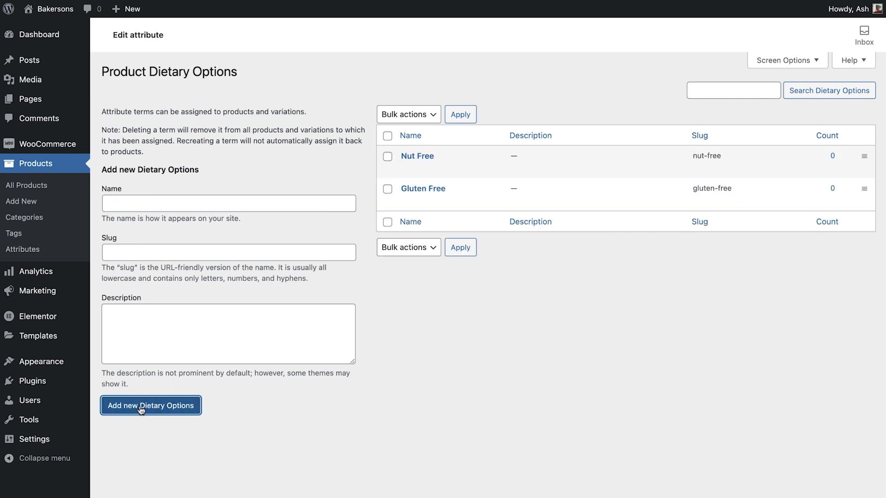
click(178, 203)
text(Vegan)
click(132, 412)
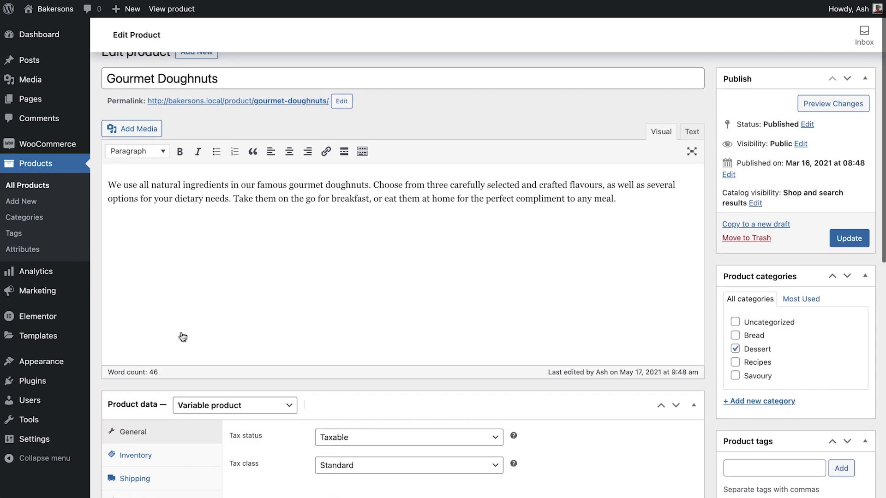
- Attach Dietary Options to Gourmet Doughnuts with all three terms, used for variations
scroll(181, 332, down, 8)
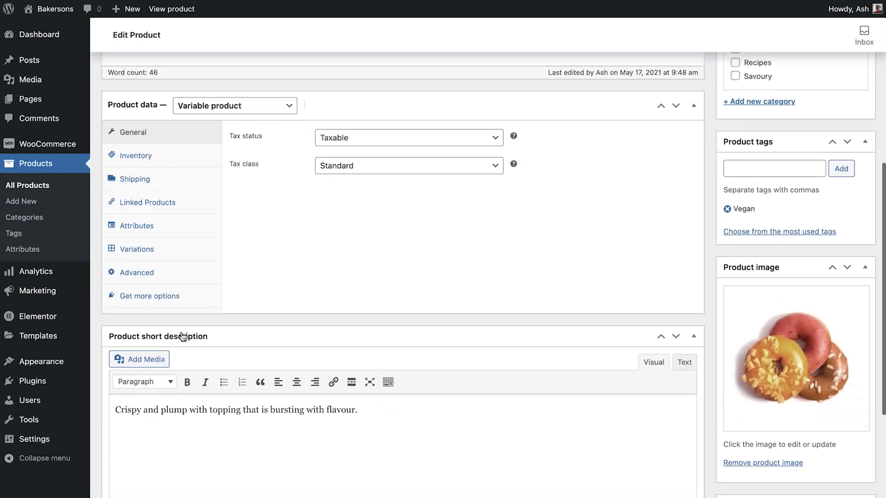
click(161, 231)
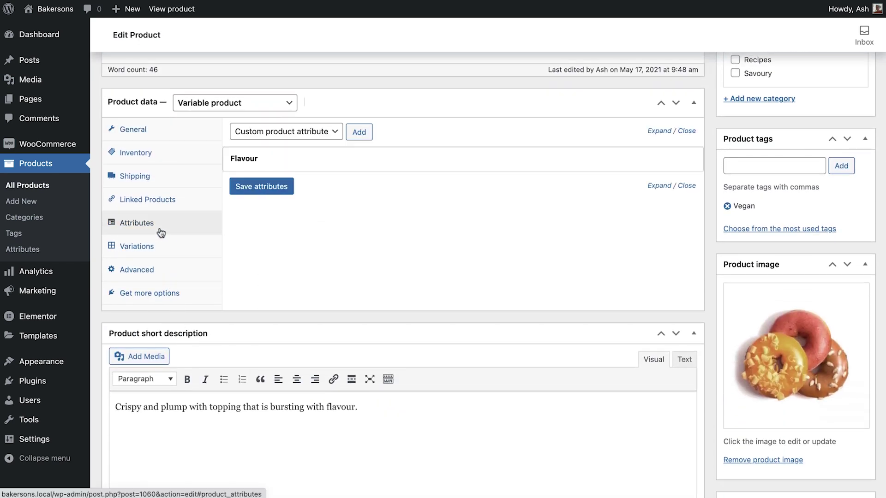
click(319, 134)
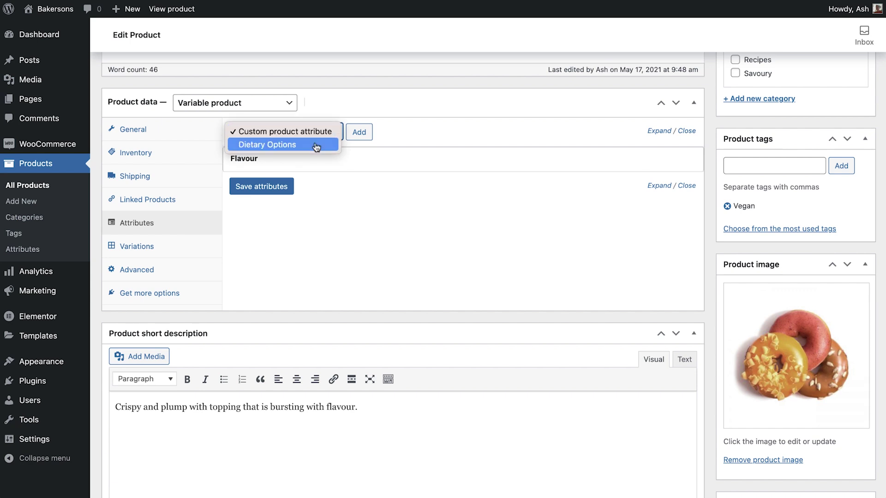
click(317, 145)
click(359, 133)
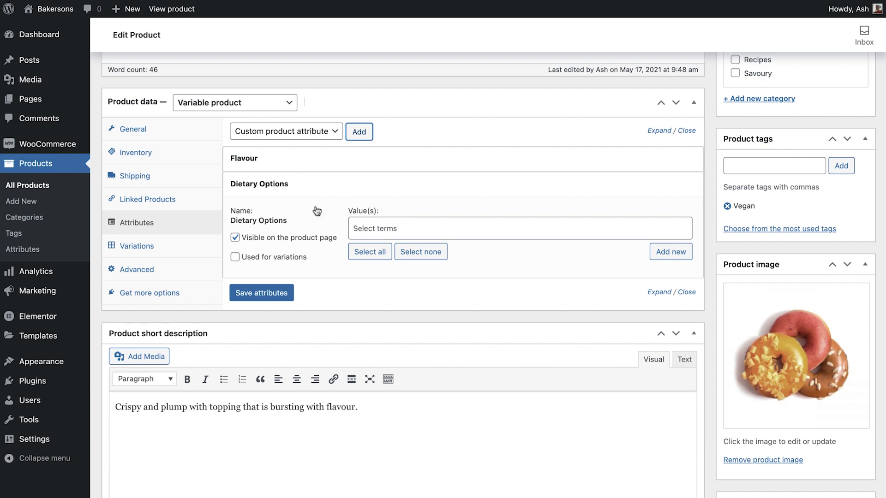
click(285, 260)
click(369, 253)
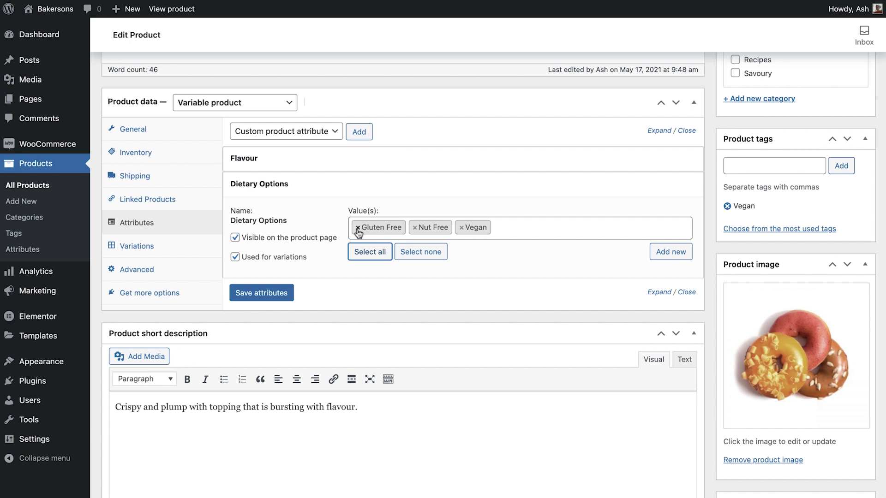
- Save the product attributes, check the variations, and update the product
click(283, 296)
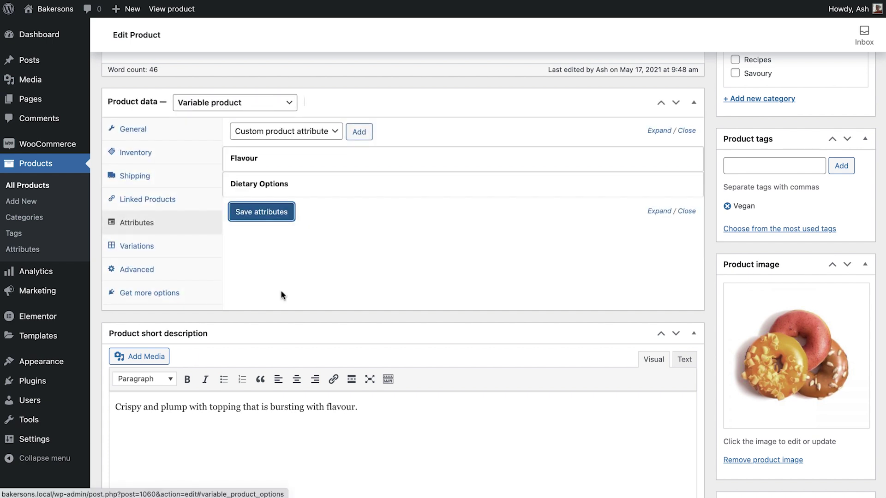
click(195, 254)
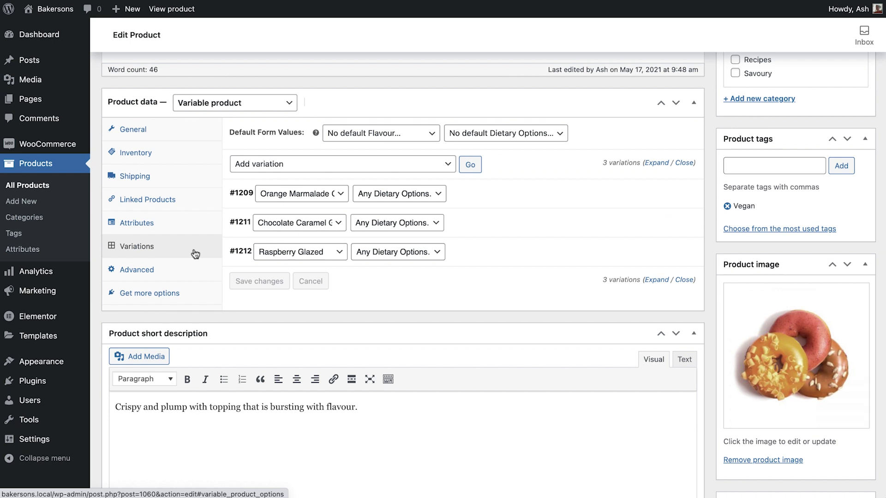
scroll(716, 83, up, 7)
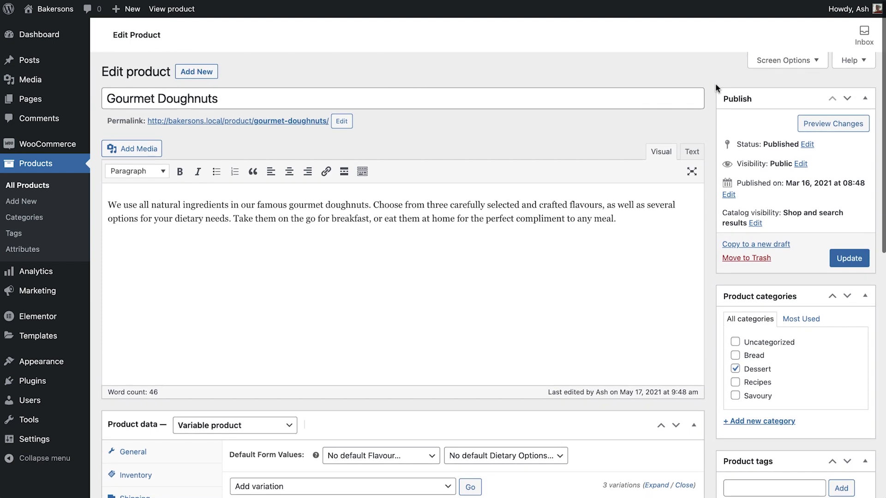
click(846, 265)
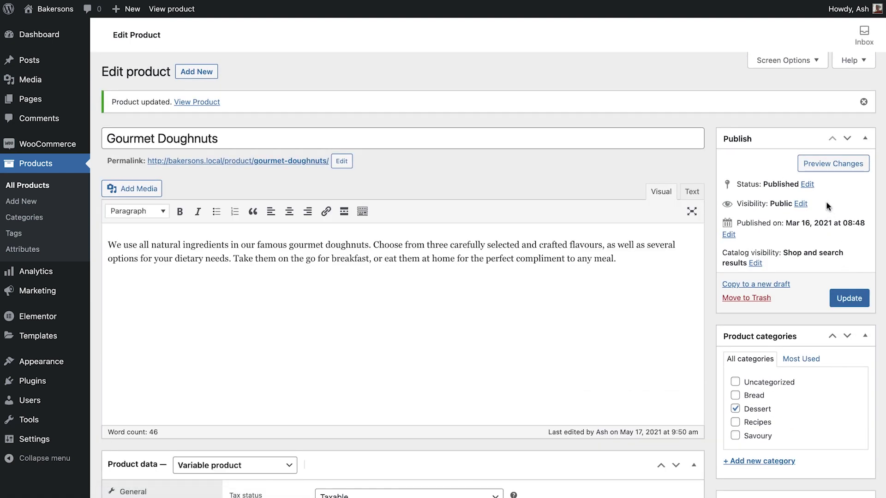
- Preview the product page and select Orange Marmalade Glazed with Nut Free
click(818, 165)
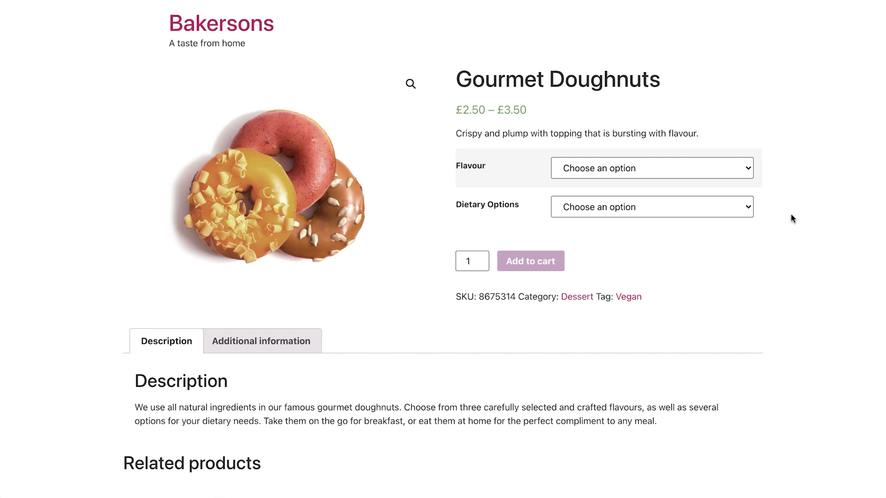
click(721, 175)
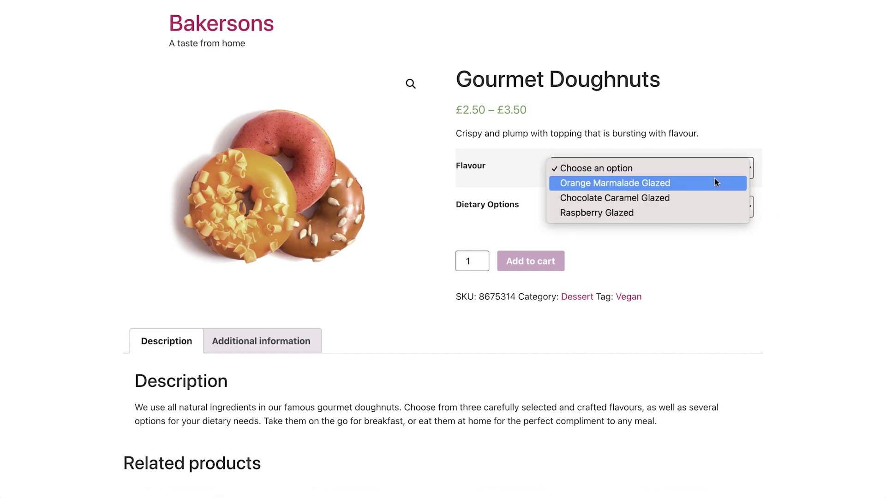
click(715, 179)
click(706, 207)
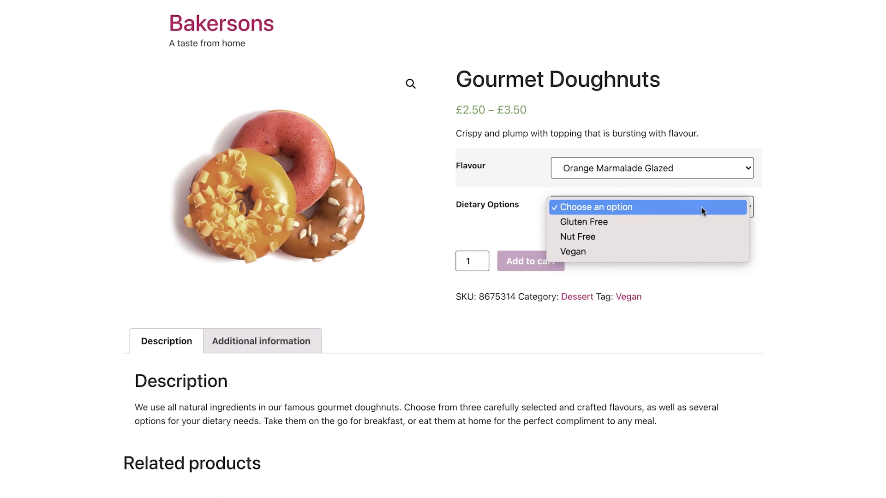
click(695, 236)
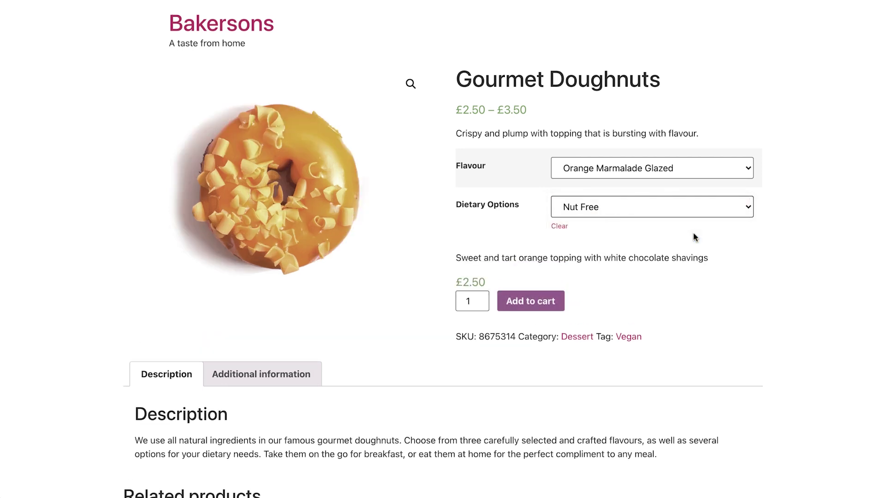
- Switch to Raspberry Glazed with Nut Free, showing the £2.50 price
click(722, 170)
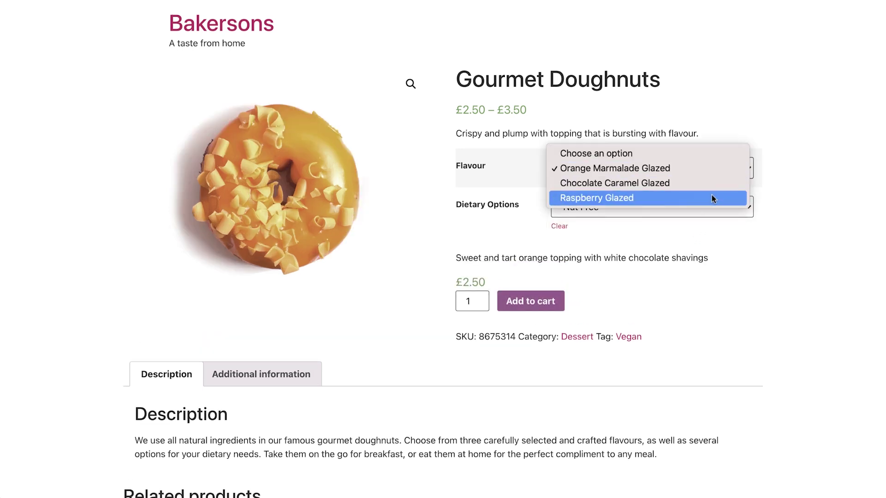
click(712, 196)
click(714, 199)
click(716, 192)
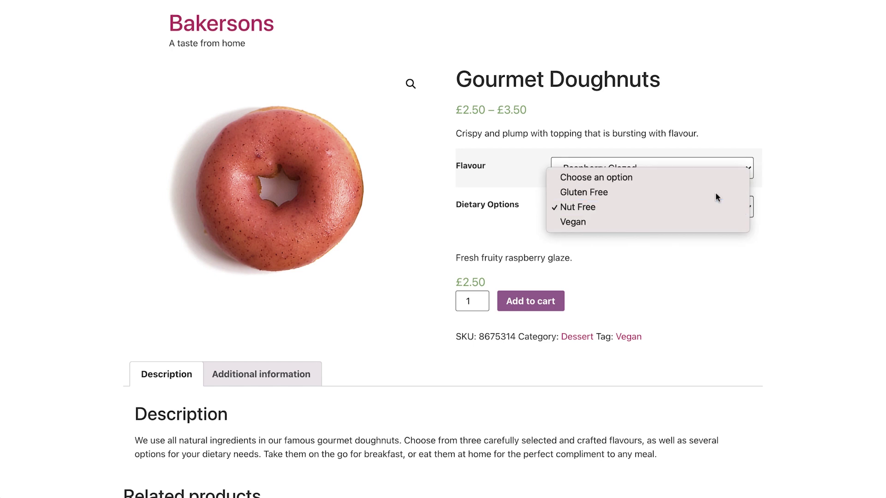